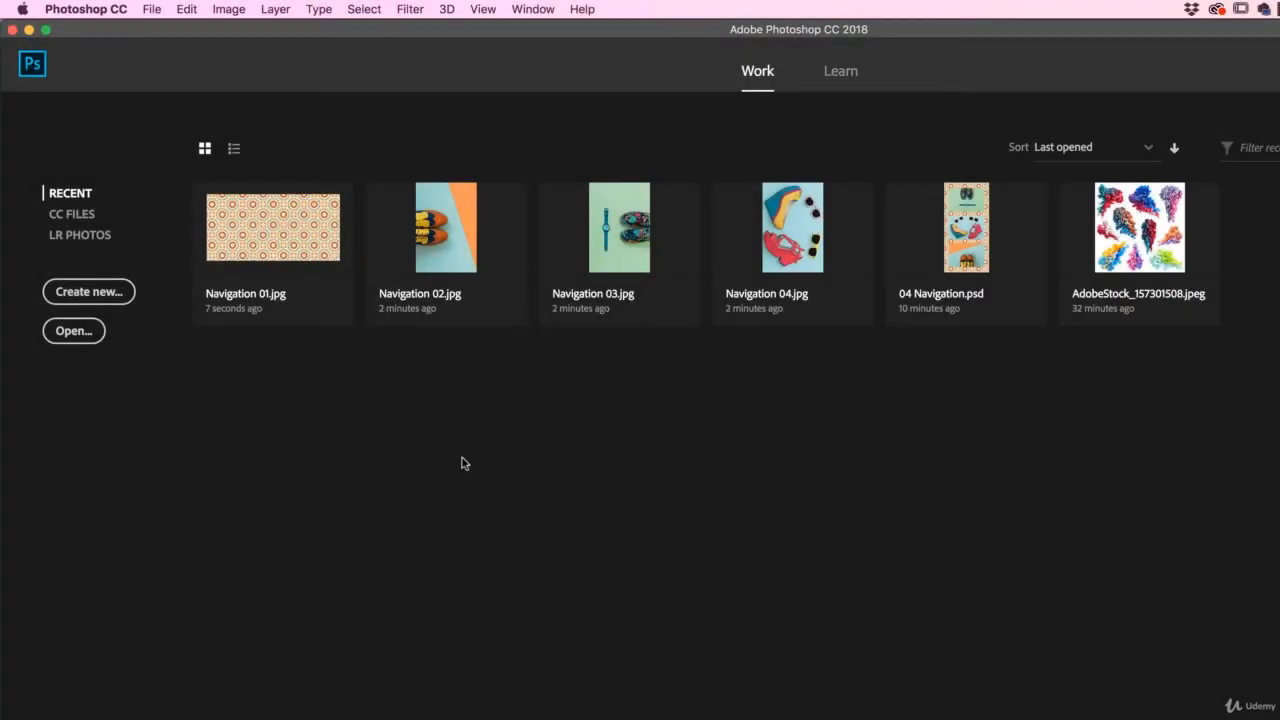
- Open Navigation 01.jpg through Navigation 04.jpg together from the 01 Layers folder in Exercise Files
click(154, 9)
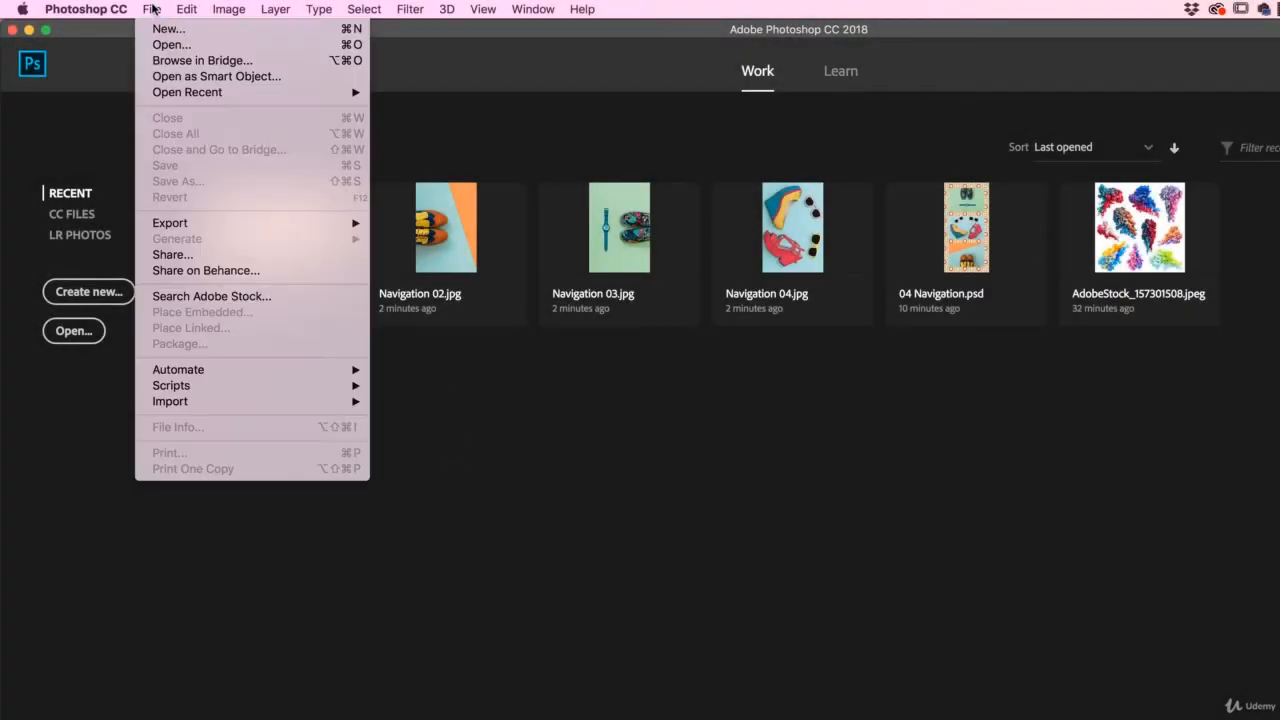
click(179, 46)
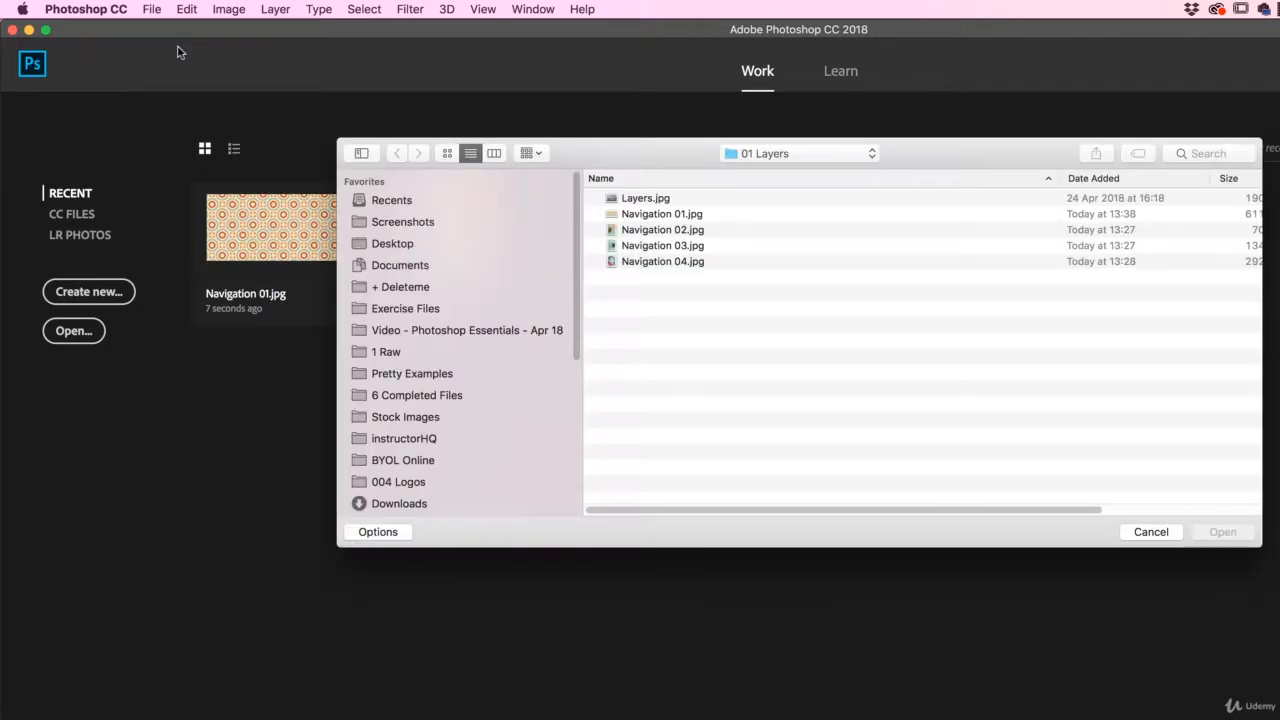
click(408, 313)
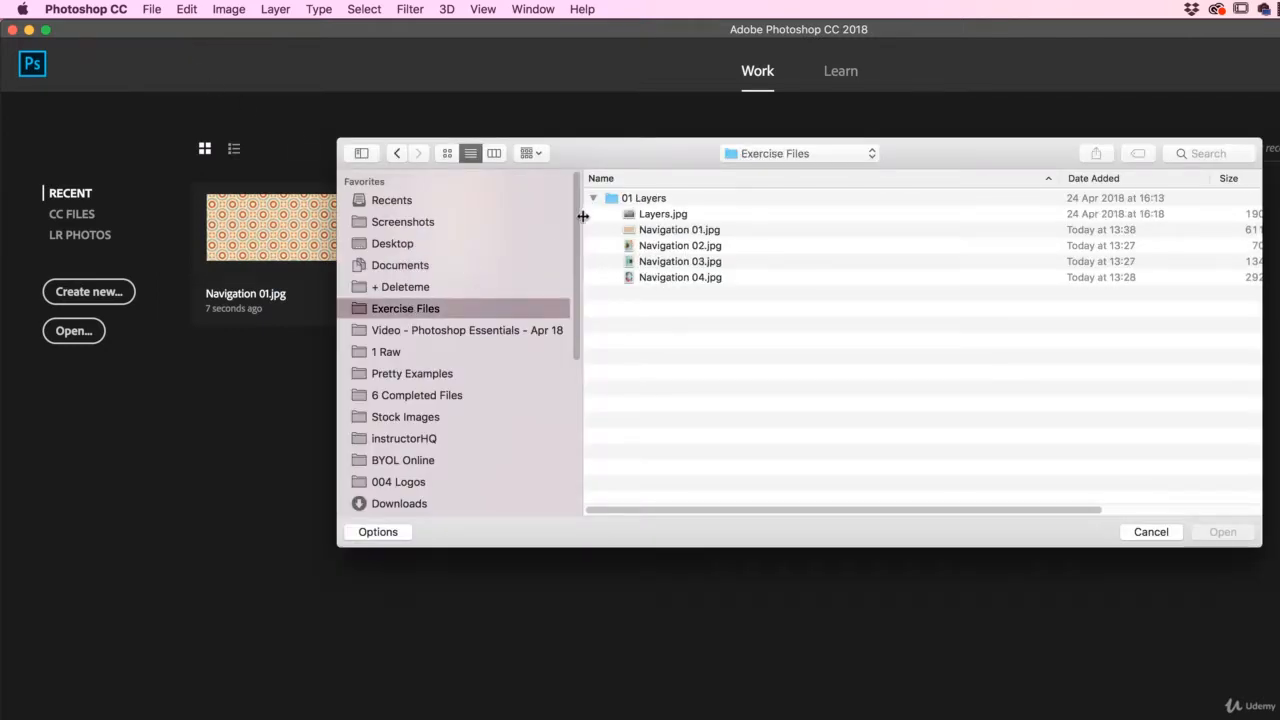
click(593, 198)
click(640, 207)
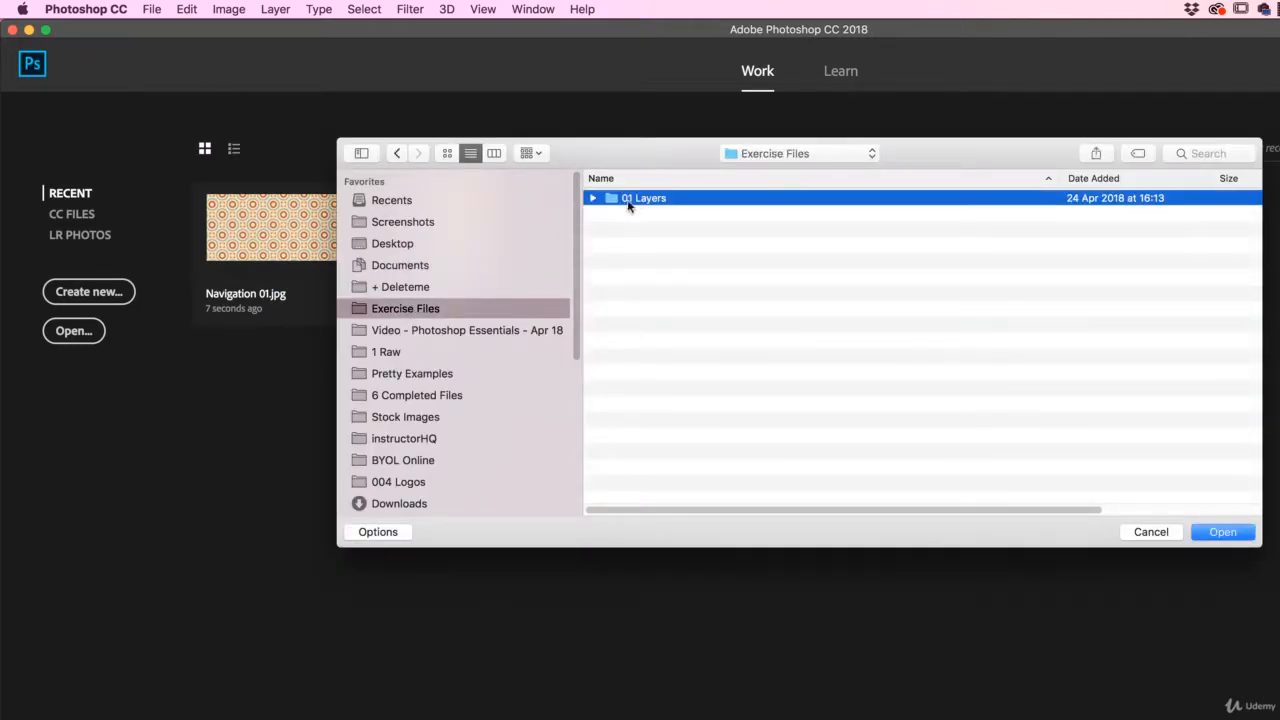
double_click(640, 203)
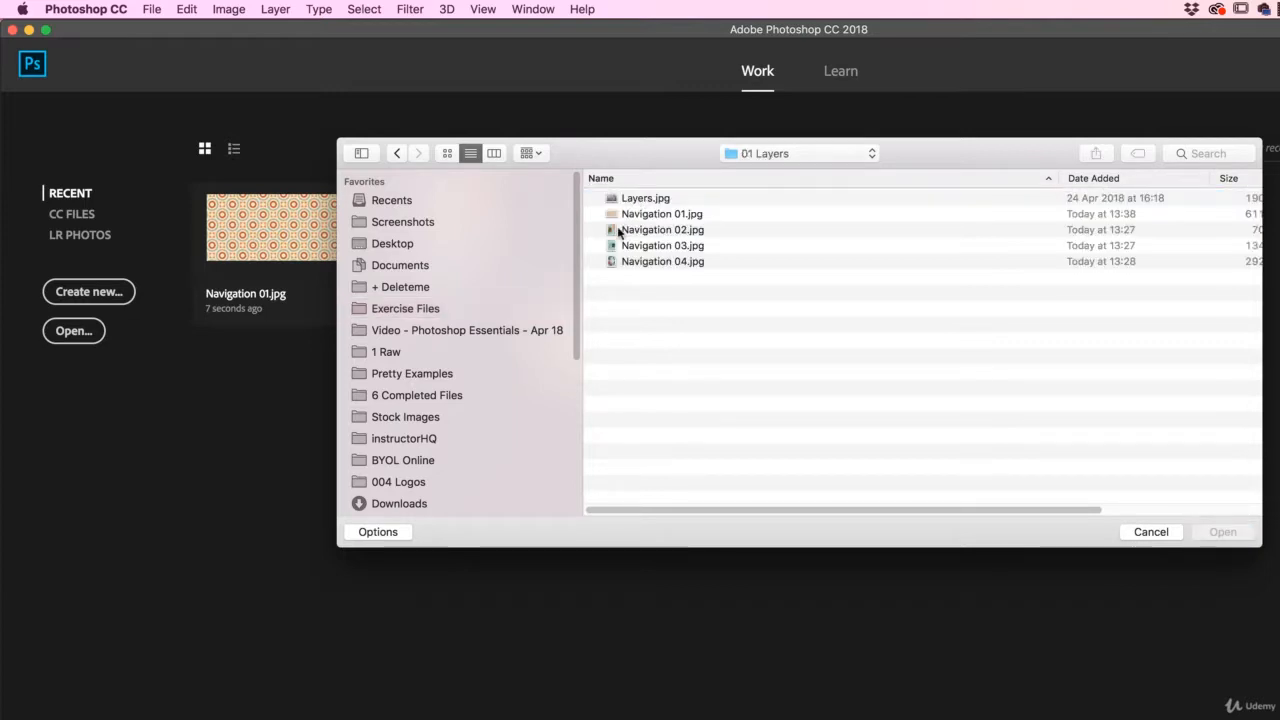
click(647, 215)
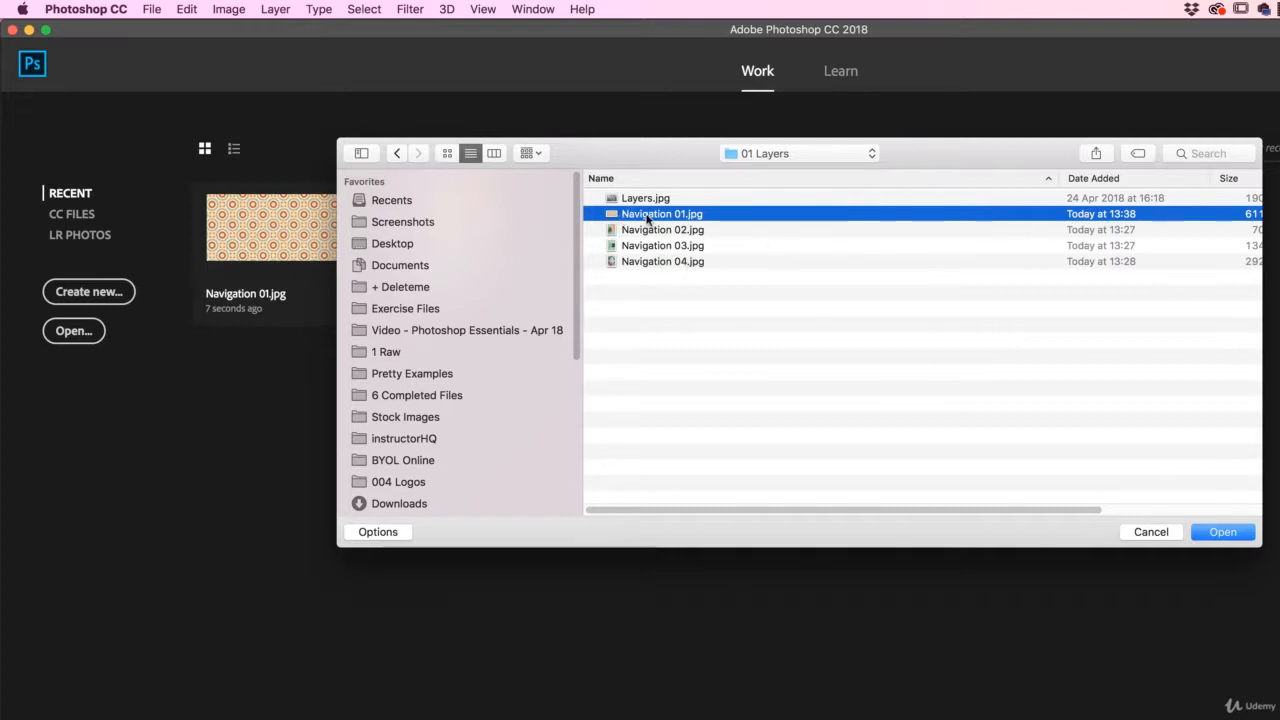
shift+click(683, 263)
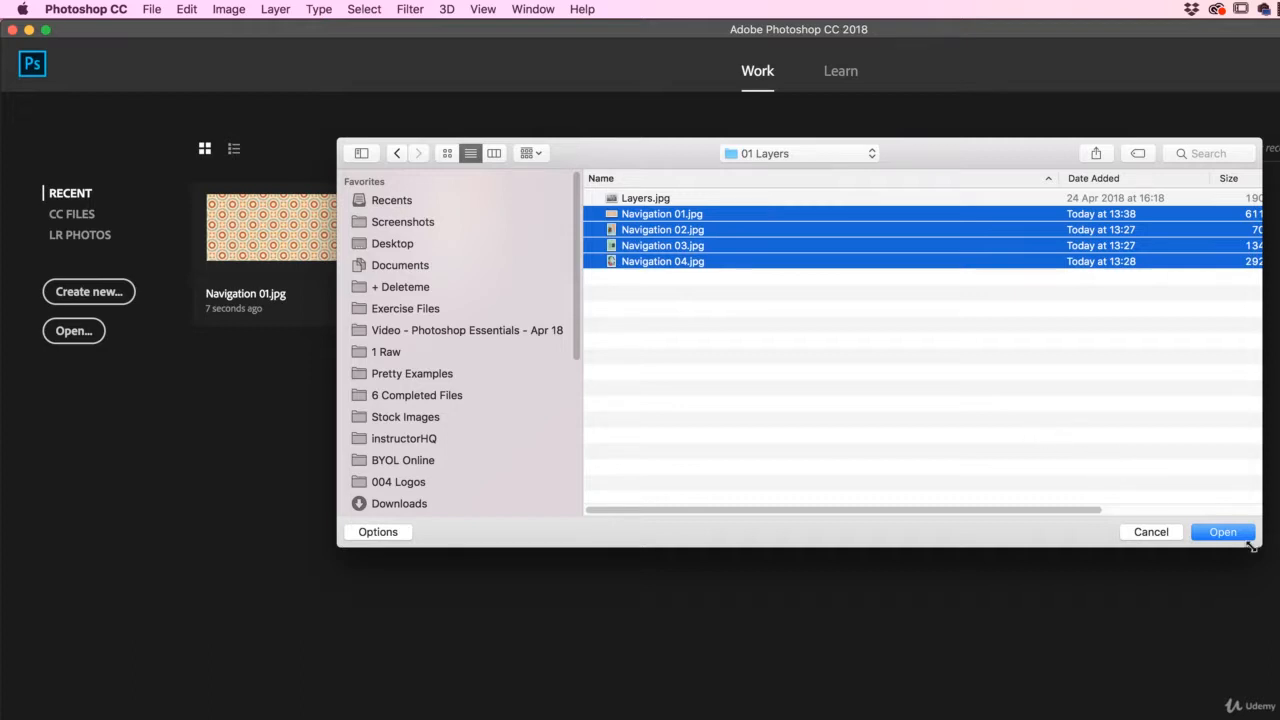
click(1224, 533)
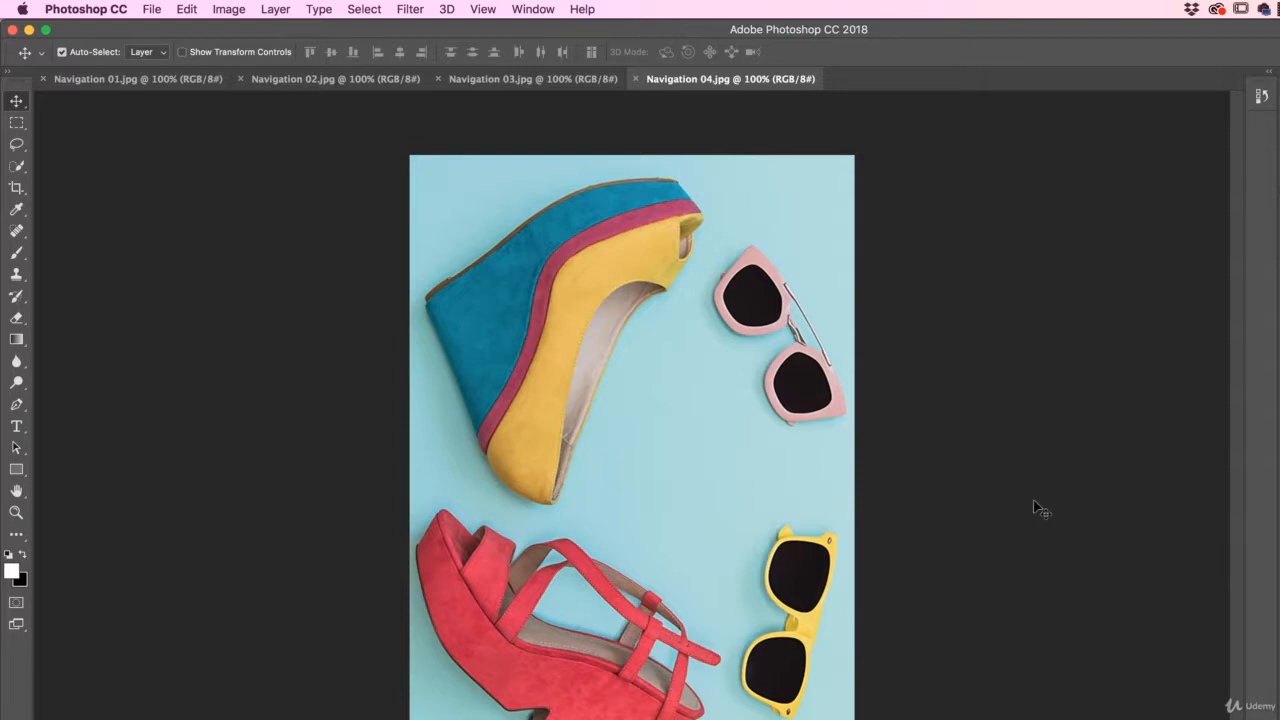
- Look through the four open Navigation images, finishing on the patterned background in Navigation 01.jpg
click(539, 82)
click(357, 82)
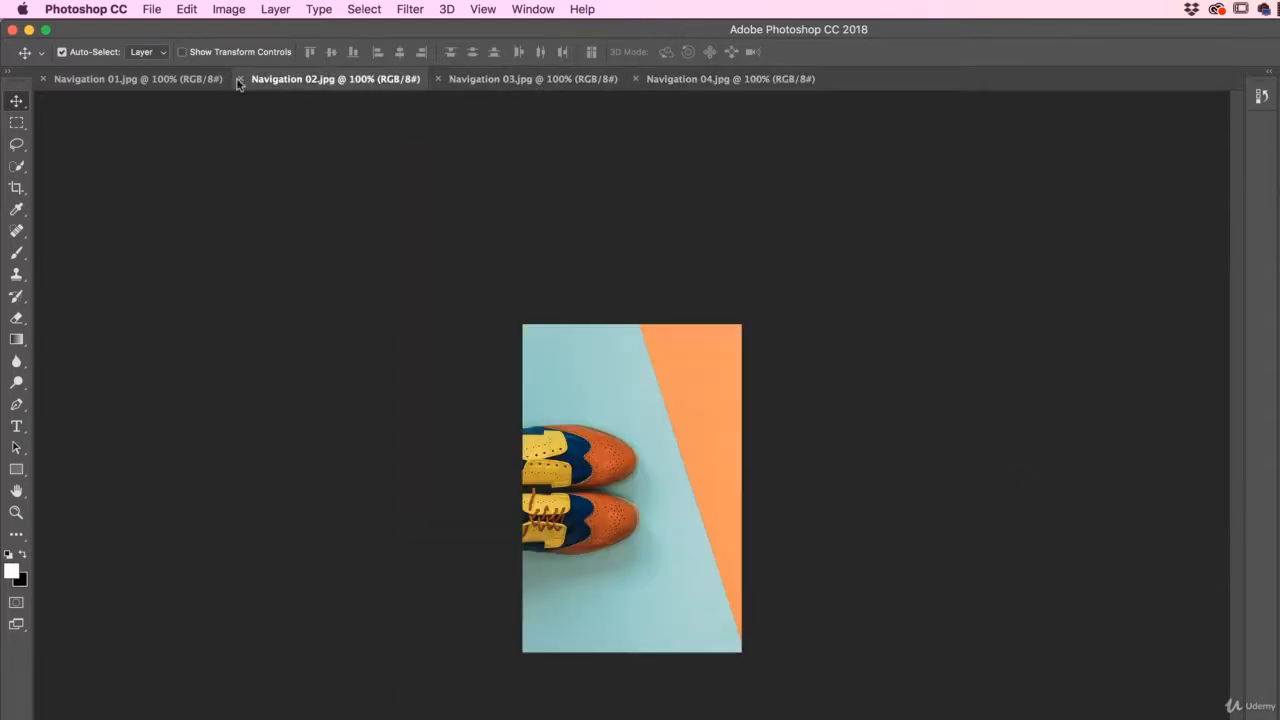
click(145, 82)
click(361, 85)
click(500, 84)
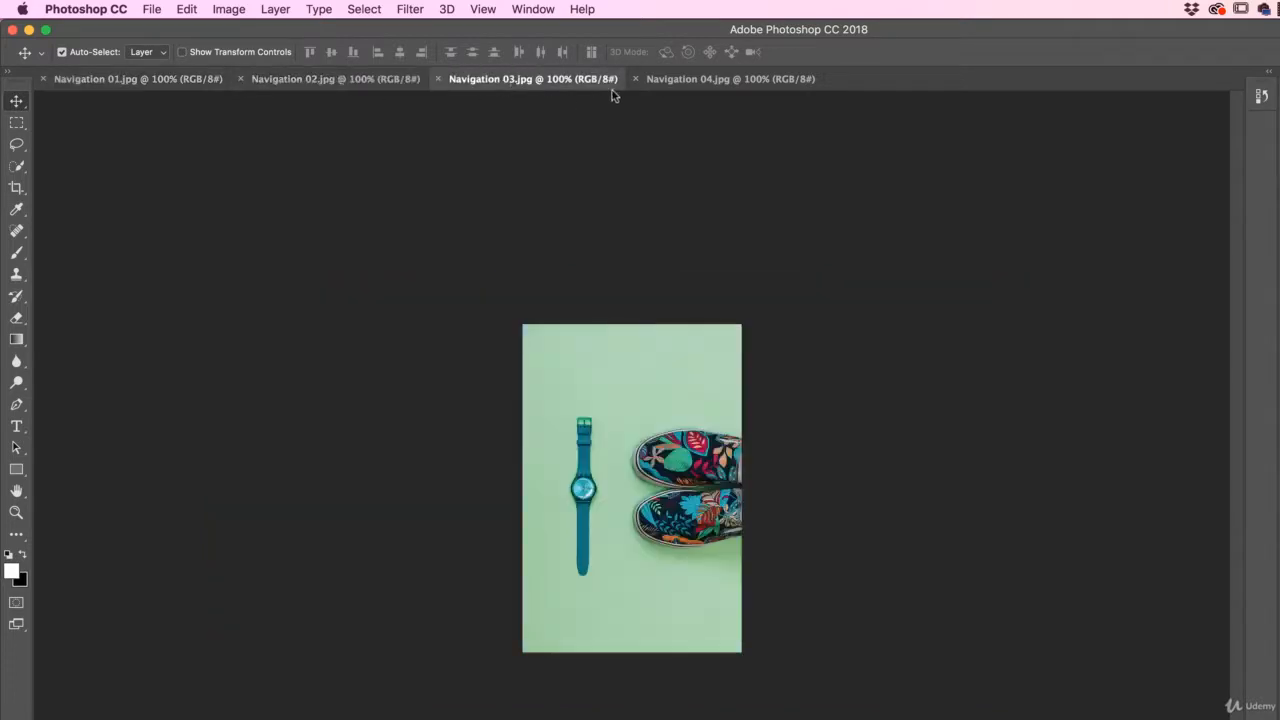
click(711, 84)
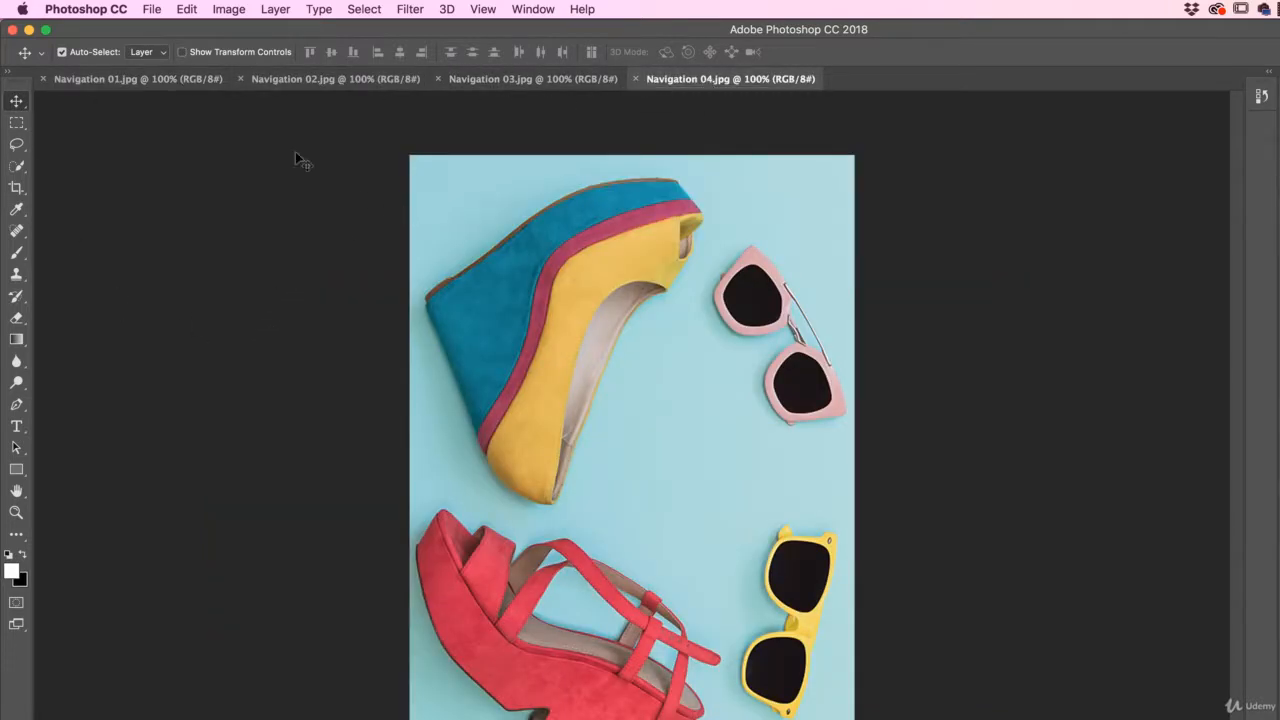
click(118, 84)
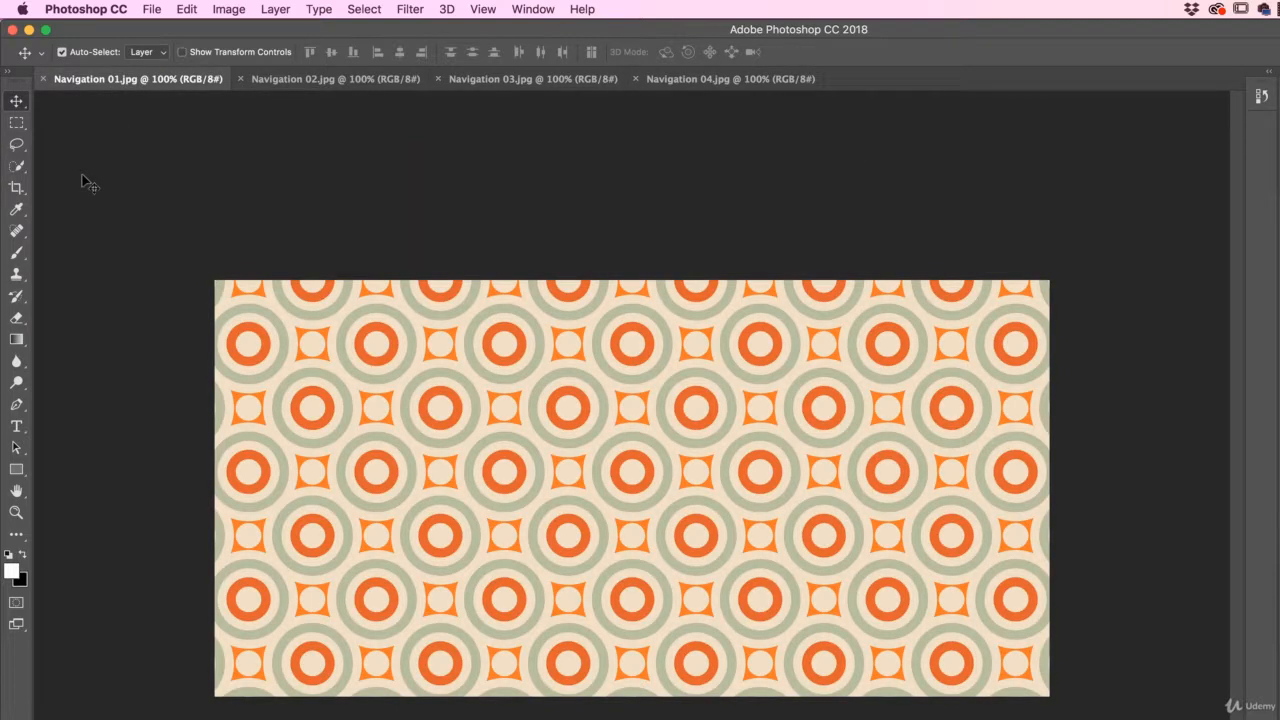
- Copy the orange brogues image from Navigation 02.jpg onto the left part of the pattern in Navigation 01.jpg with the Move tool
click(319, 84)
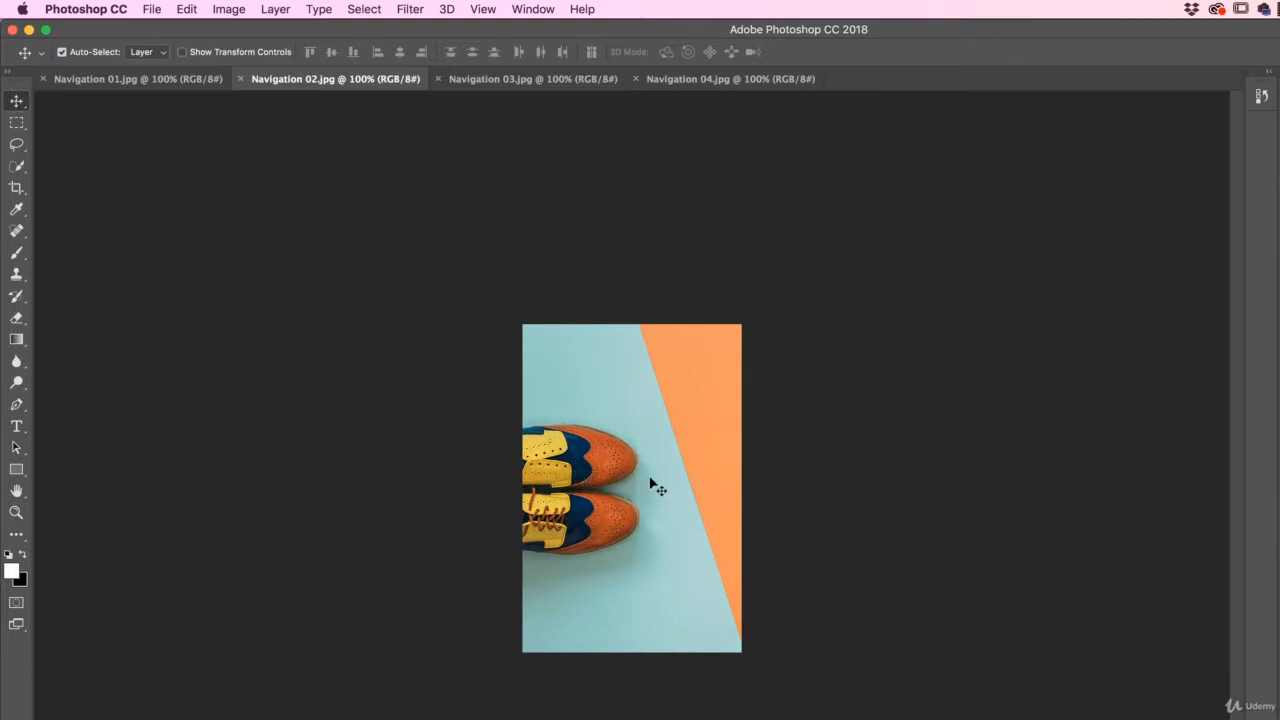
drag(651, 479, 153, 86)
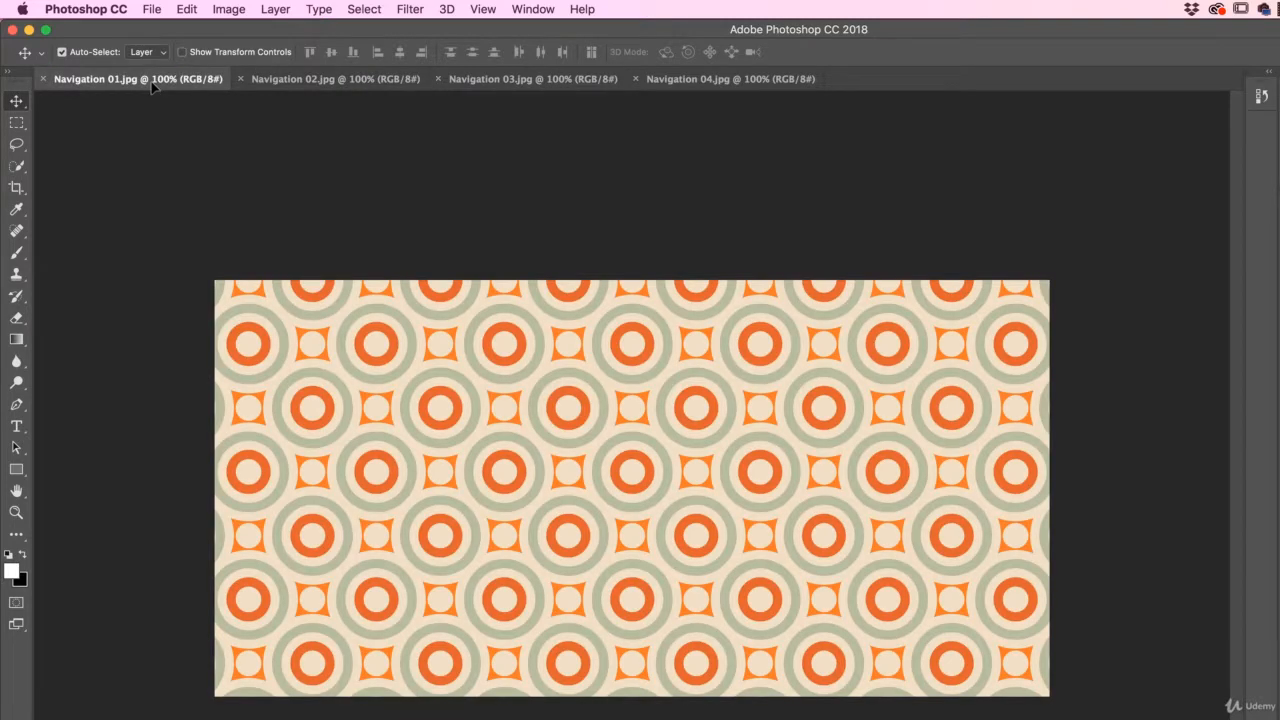
drag(153, 86, 377, 452)
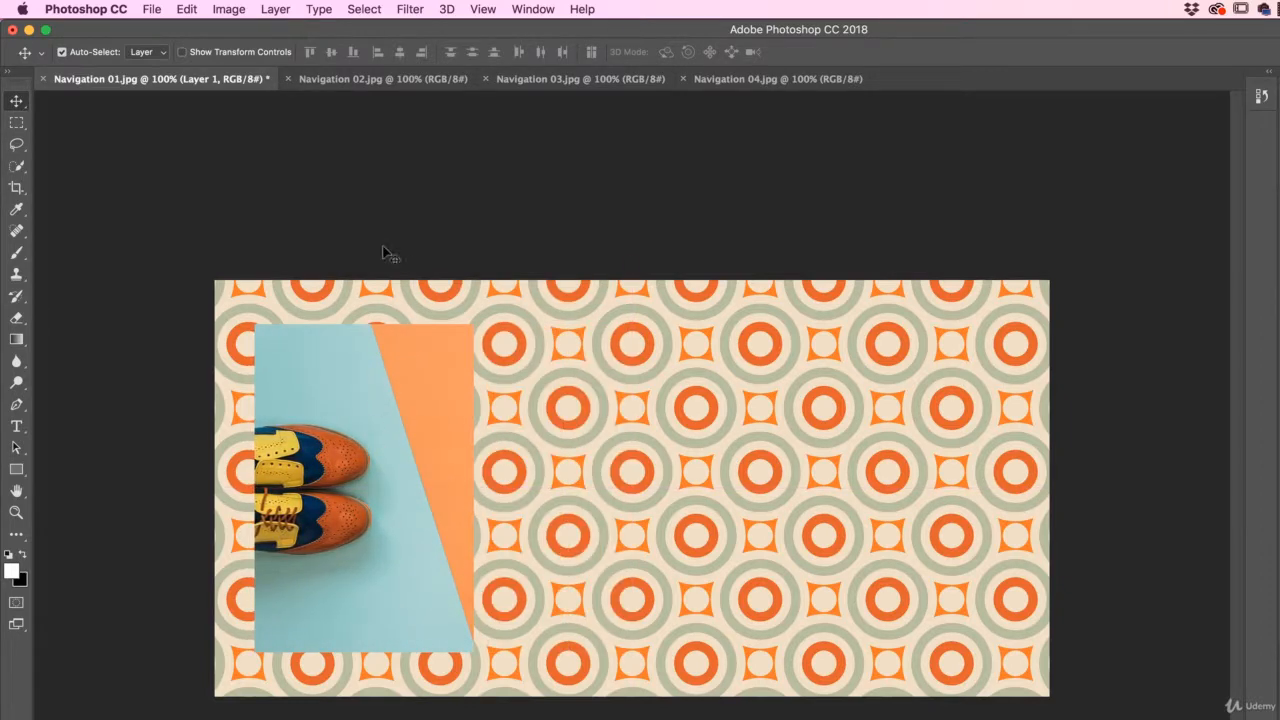
- Copy the watch and patterned shoes image from Navigation 03.jpg onto the middle of the pattern in Navigation 01.jpg
click(548, 80)
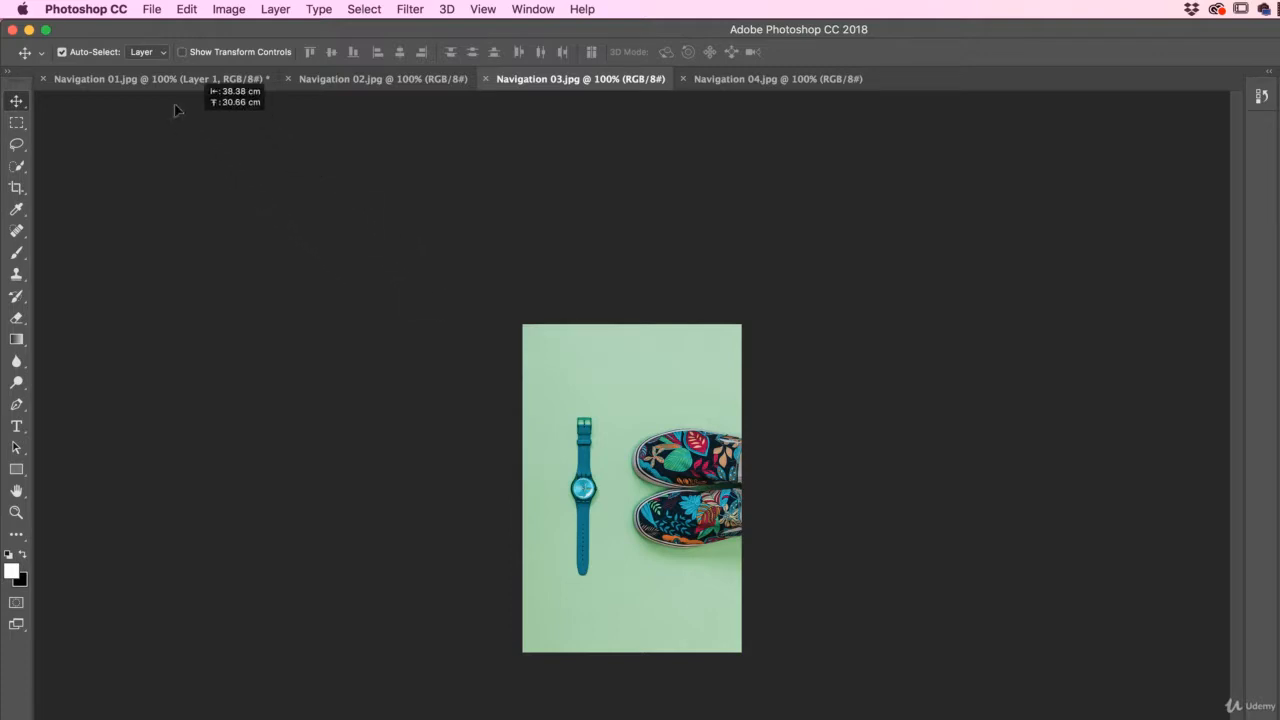
click(158, 79)
drag(158, 80, 634, 467)
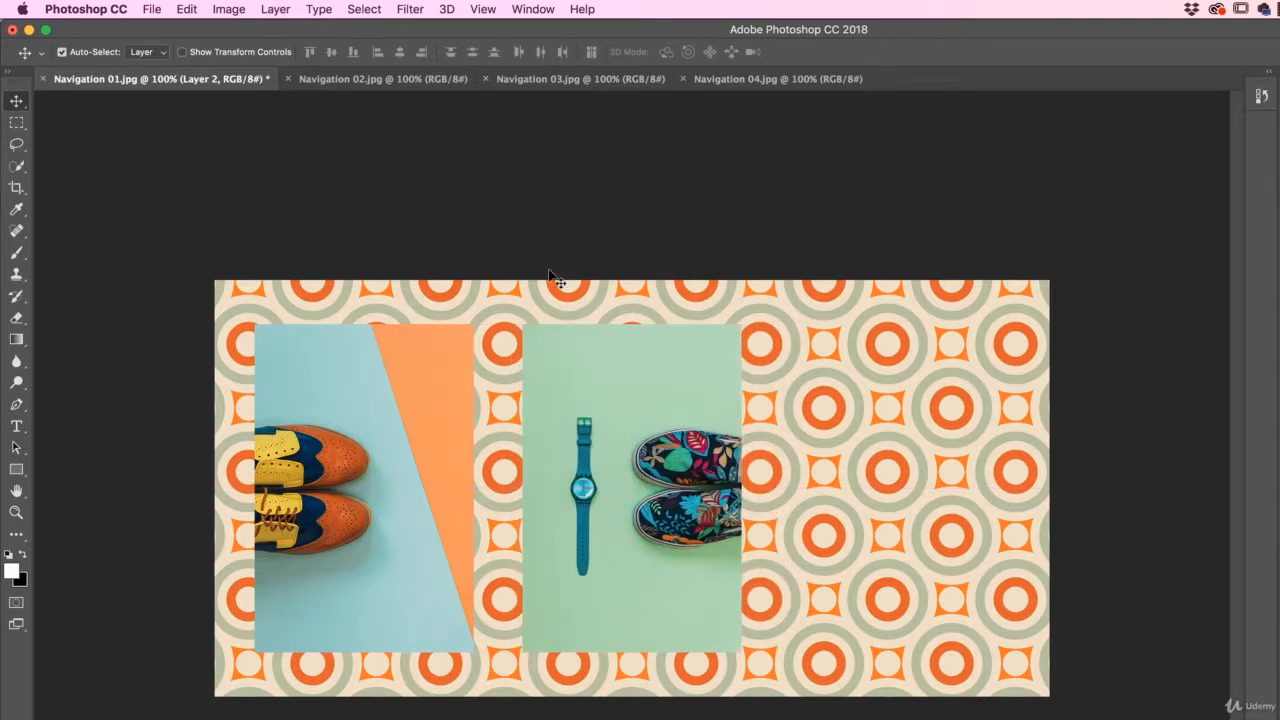
- Copy the Navigation 04.jpg image onto the right part of Navigation 01.jpg, shift it upward, and toggle its layer's visibility off and on
click(700, 79)
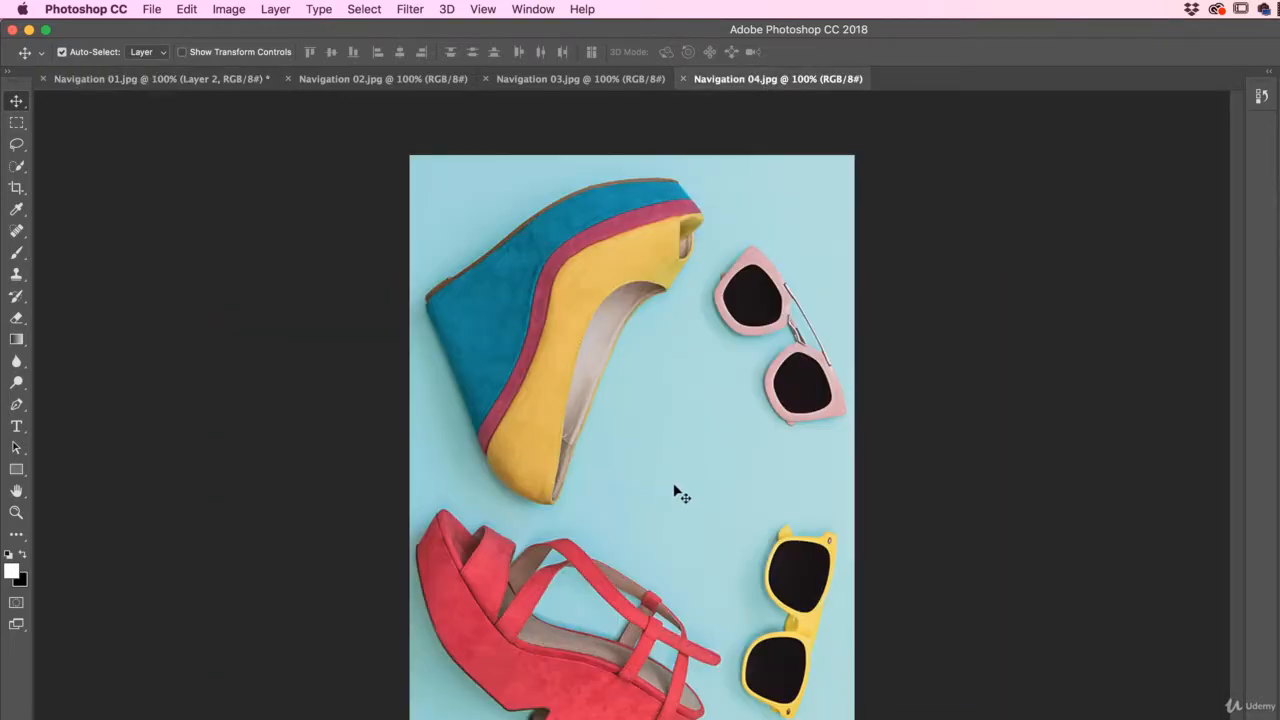
drag(677, 491, 885, 571)
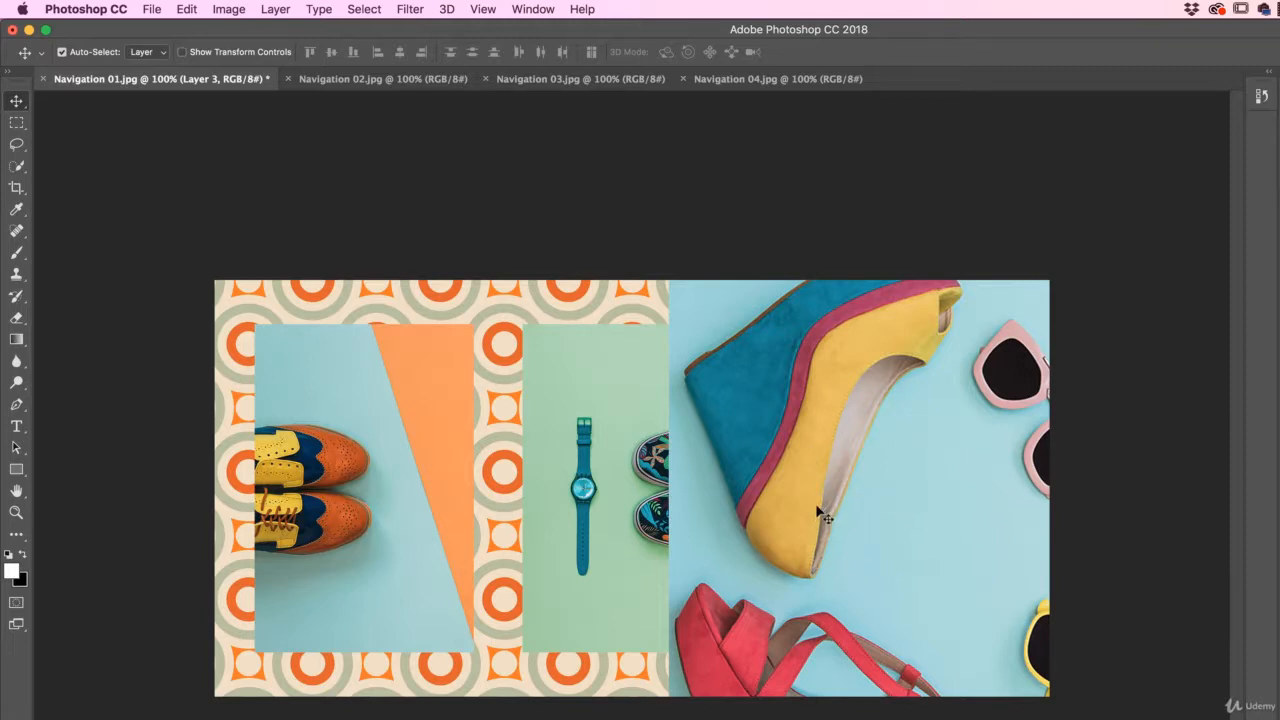
drag(820, 511, 820, 449)
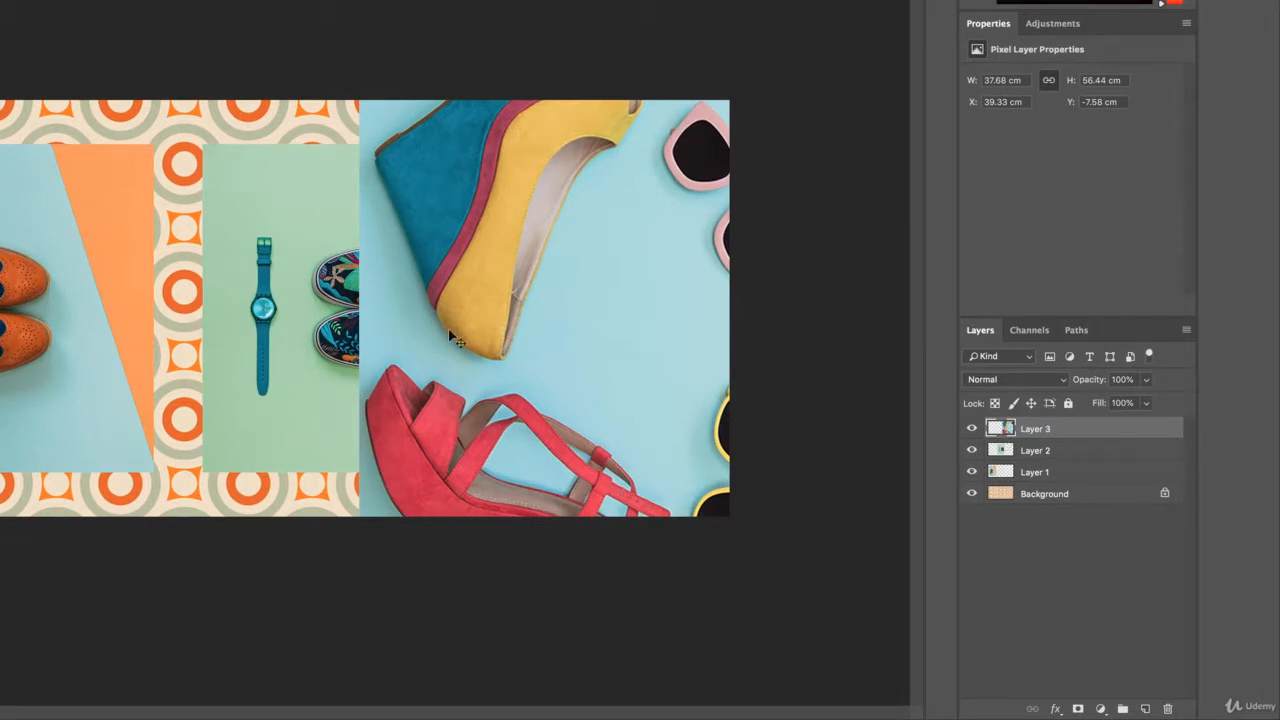
click(971, 429)
click(971, 429)
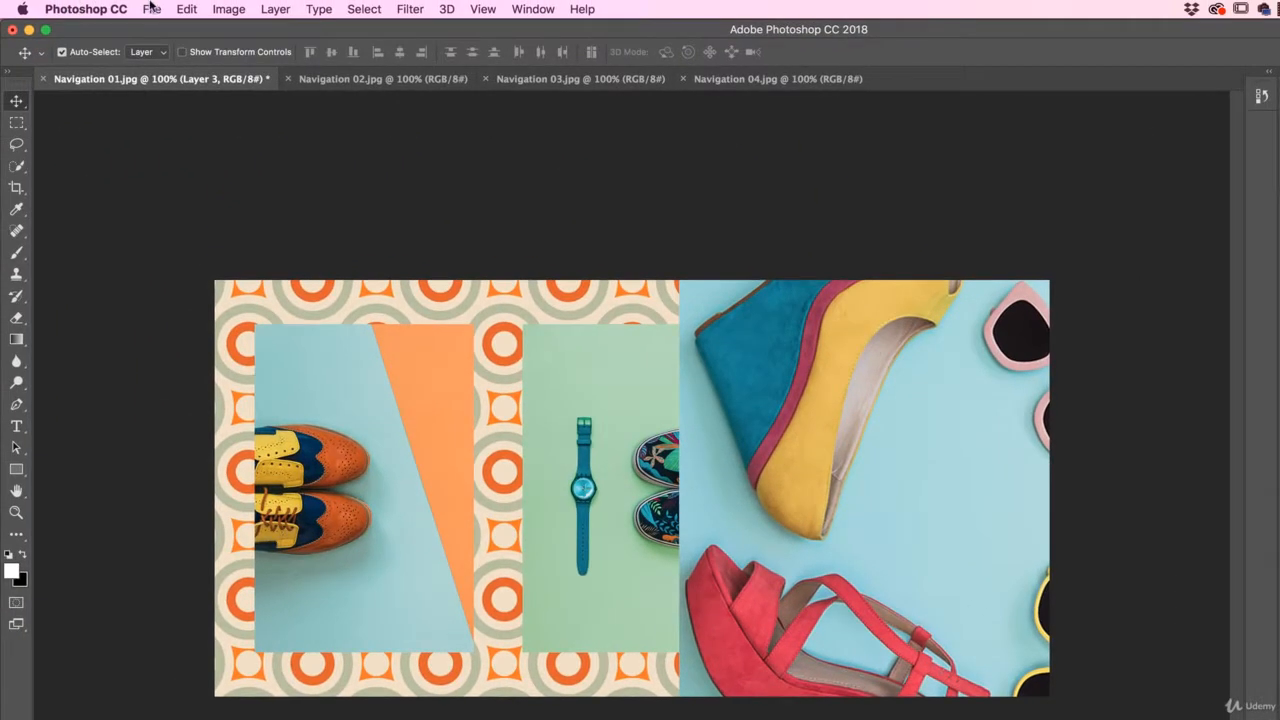
- Start a Scale transform on Layer 3 and zoom out to 50% until the whole transform box is in view
click(187, 9)
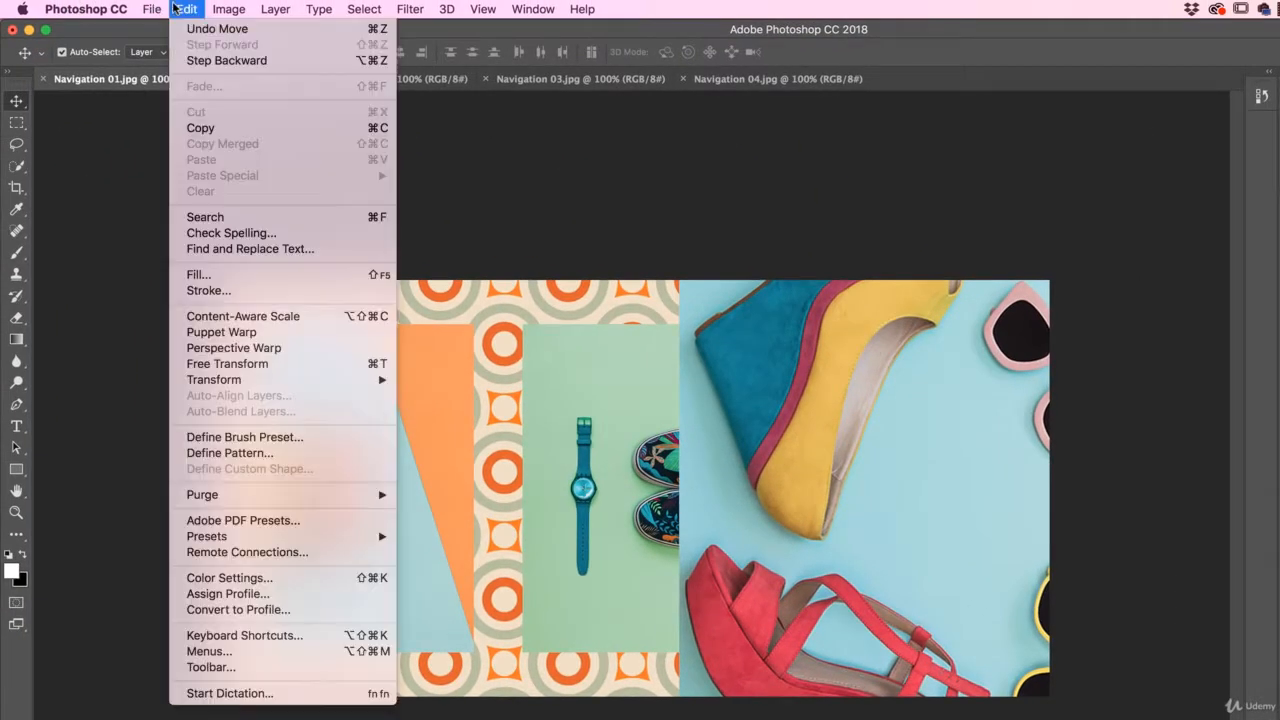
mouse_move(380, 383)
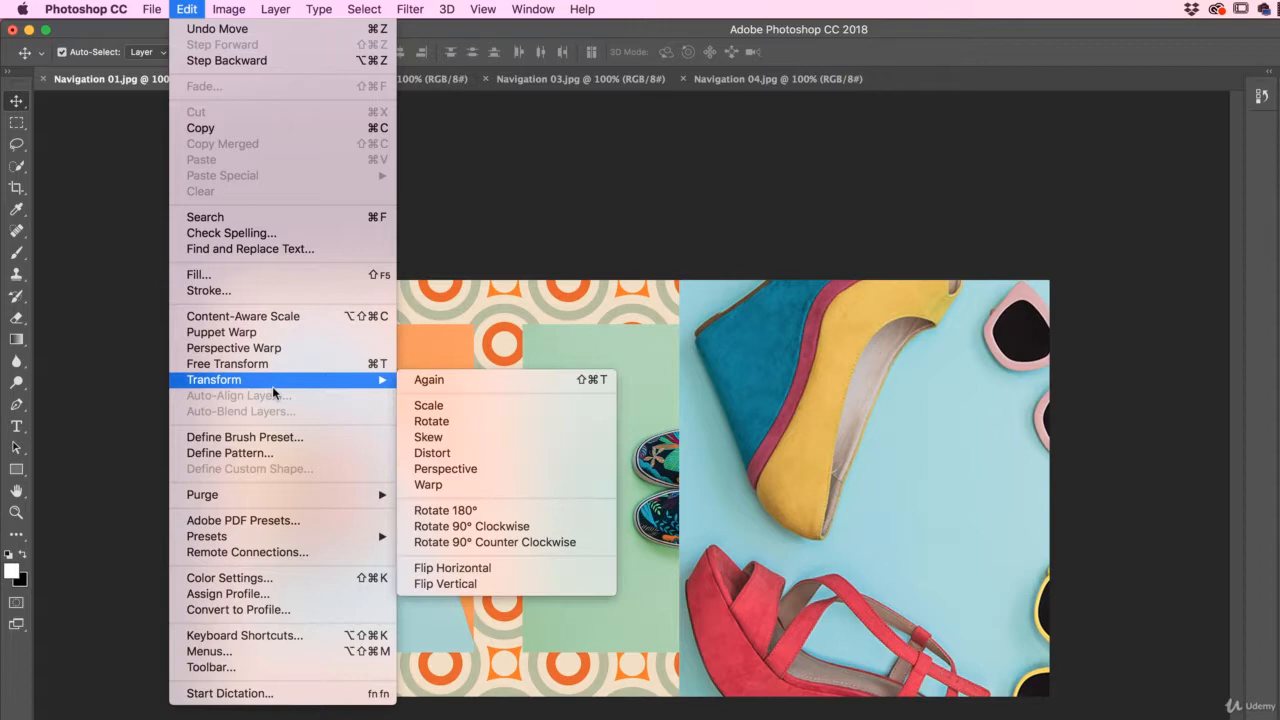
click(451, 405)
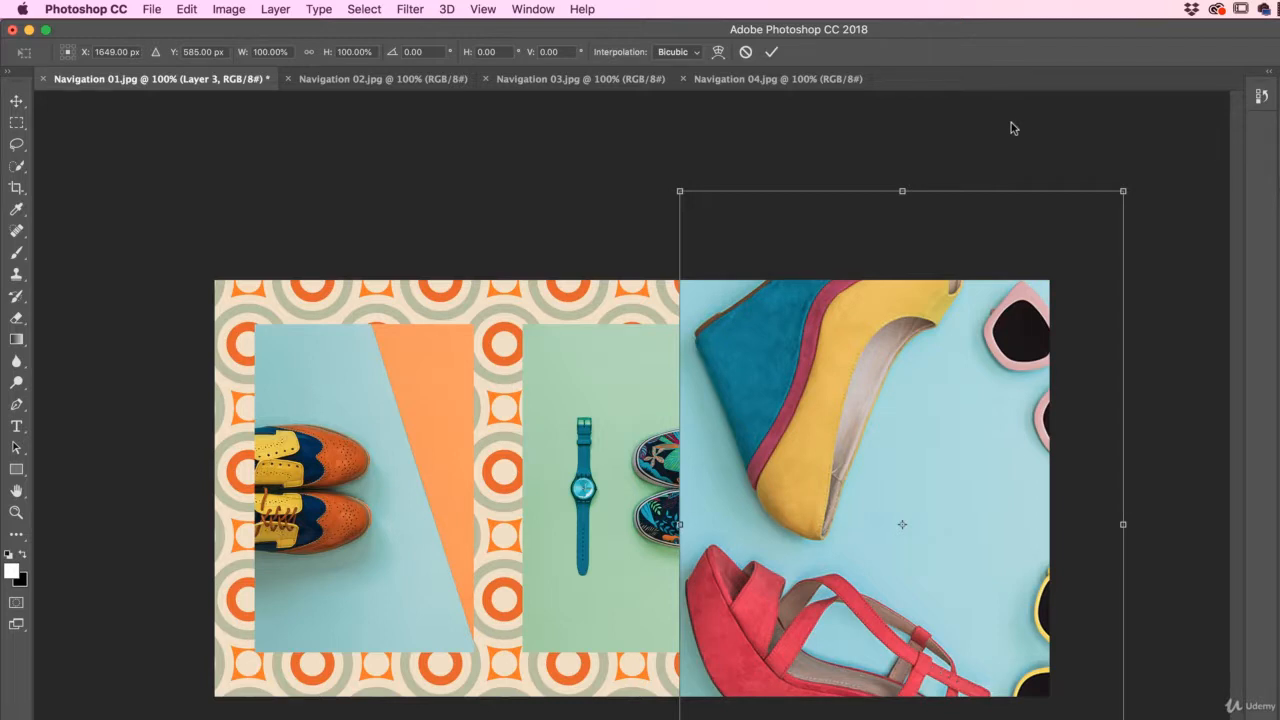
key(super+minus)
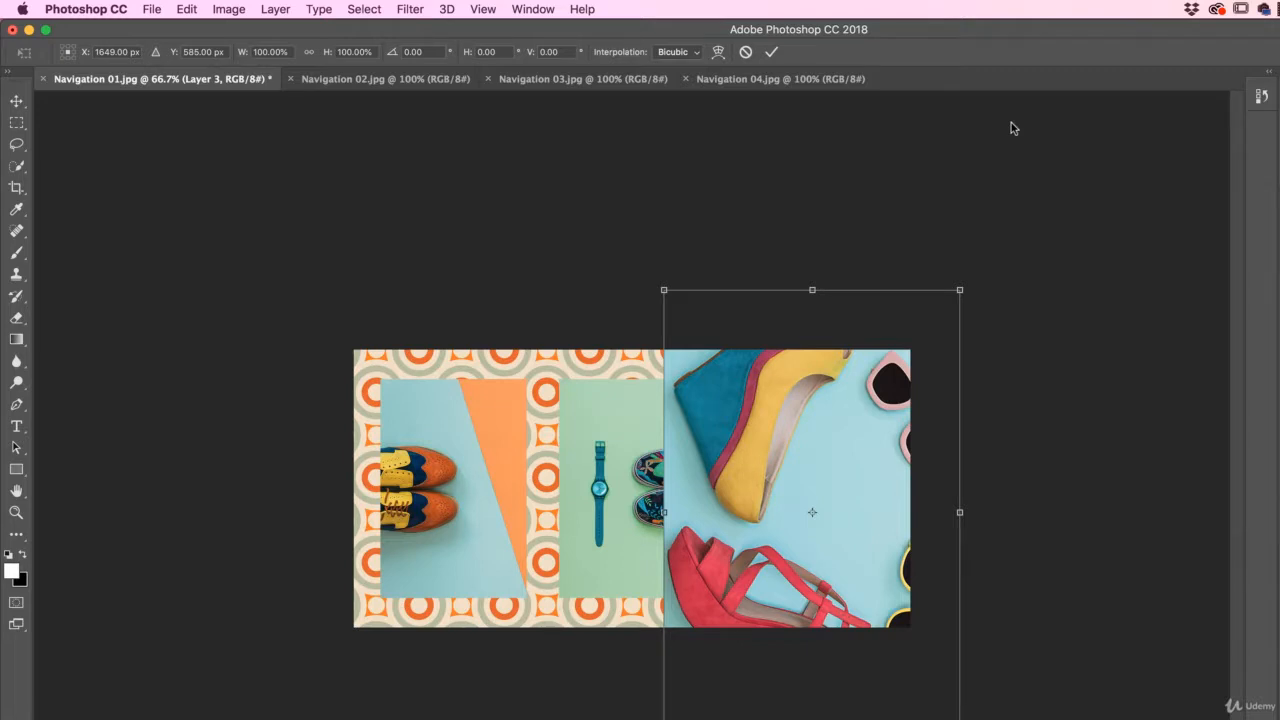
key(super+minus)
key(super+plus)
key(super+plus)
key(super+plus)
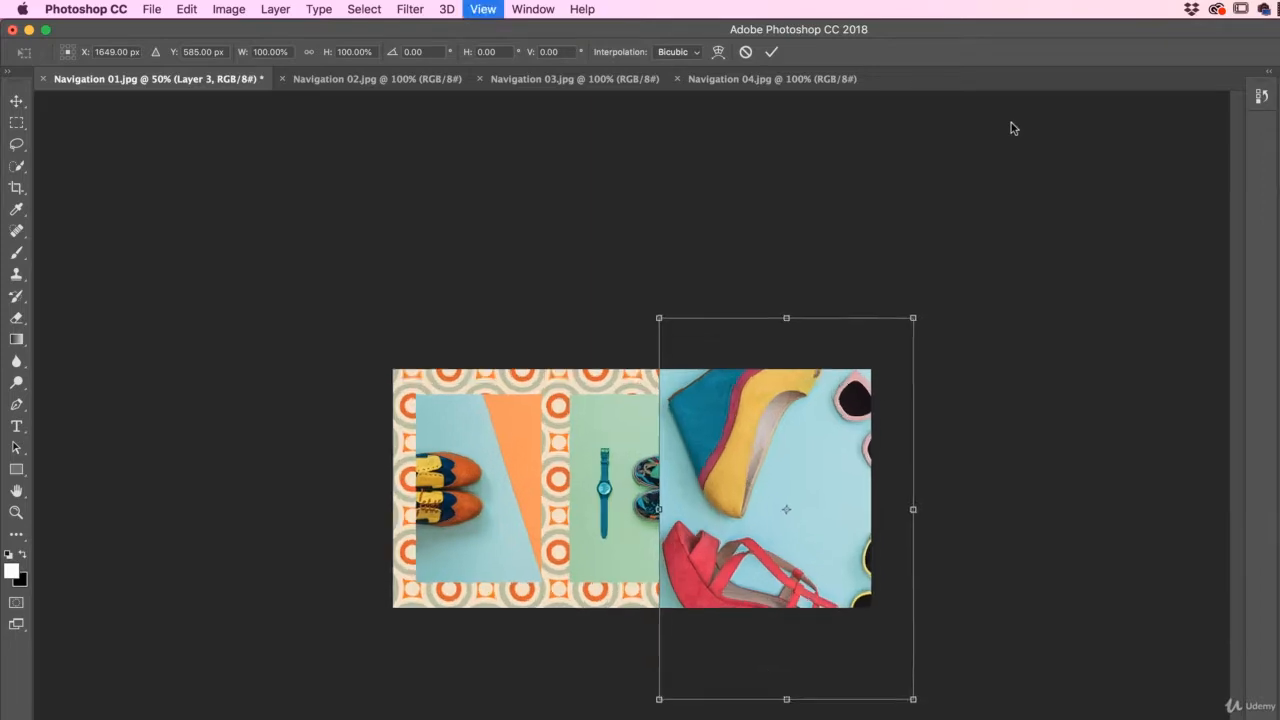
key(super+minus)
key(super+minus)
key(super+minus)
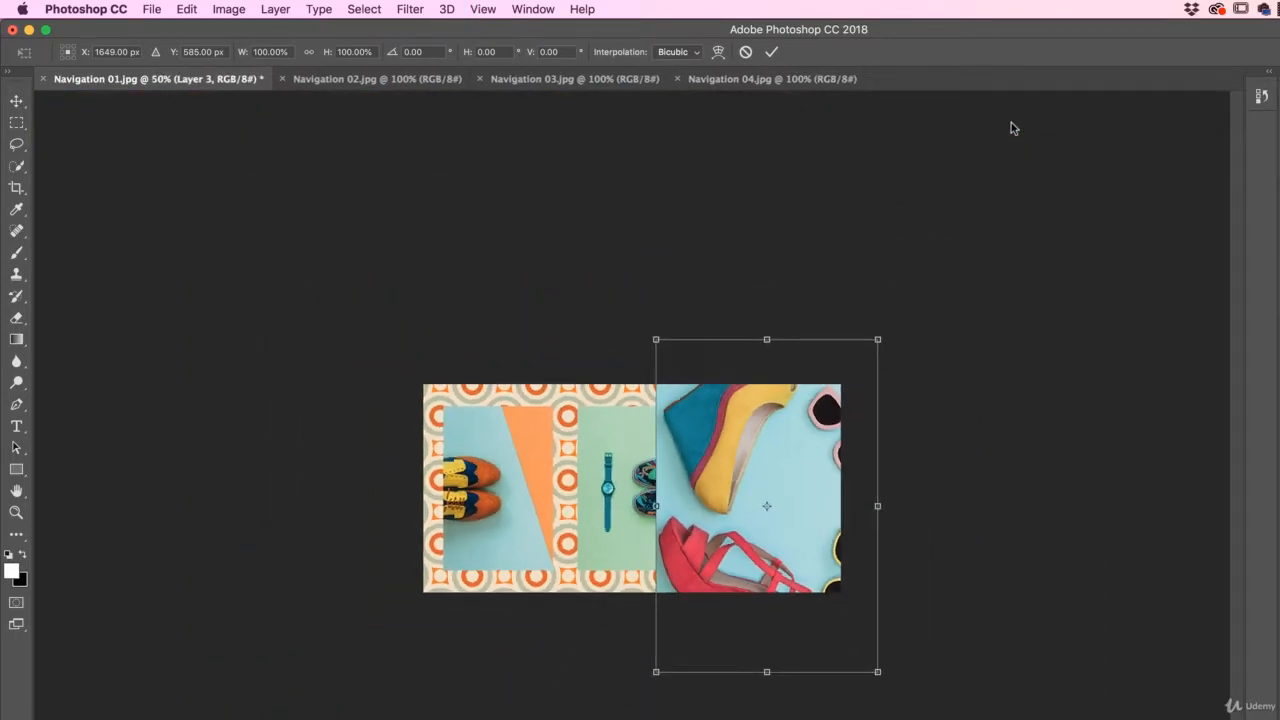
key(super+plus)
key(super+plus)
key(super+plus)
key(super+minus)
key(super+minus)
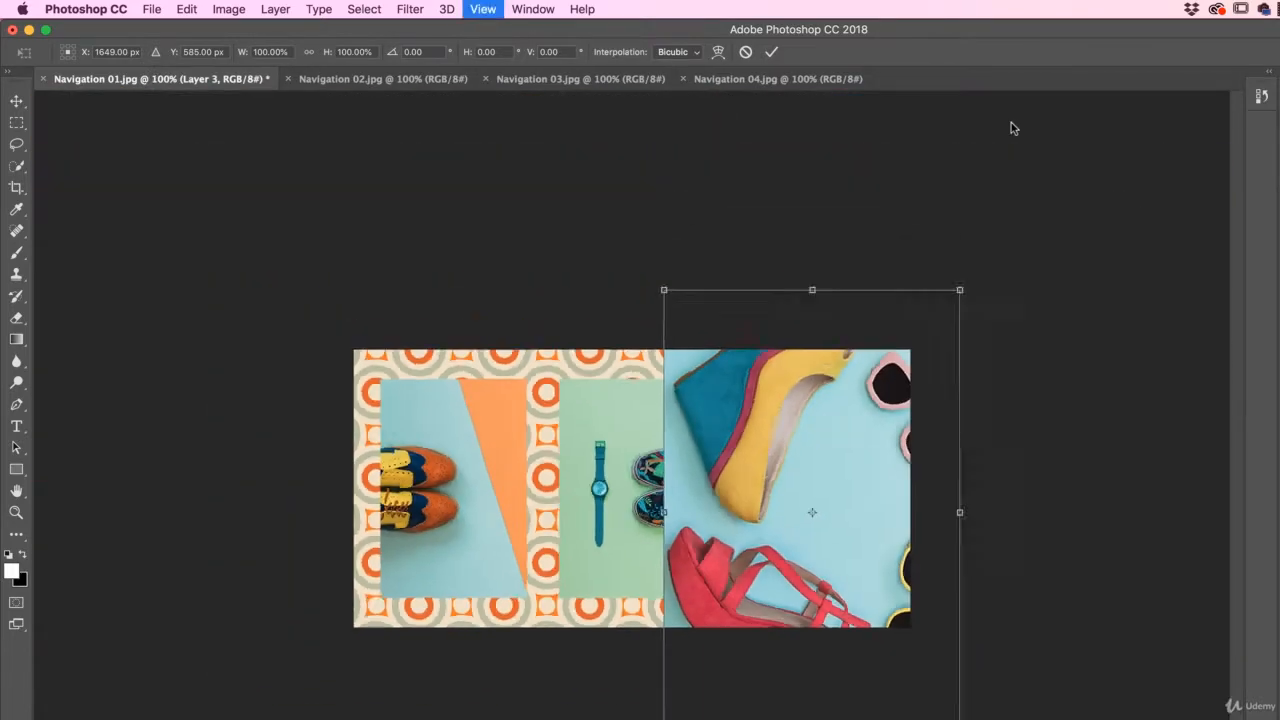
key(super+minus)
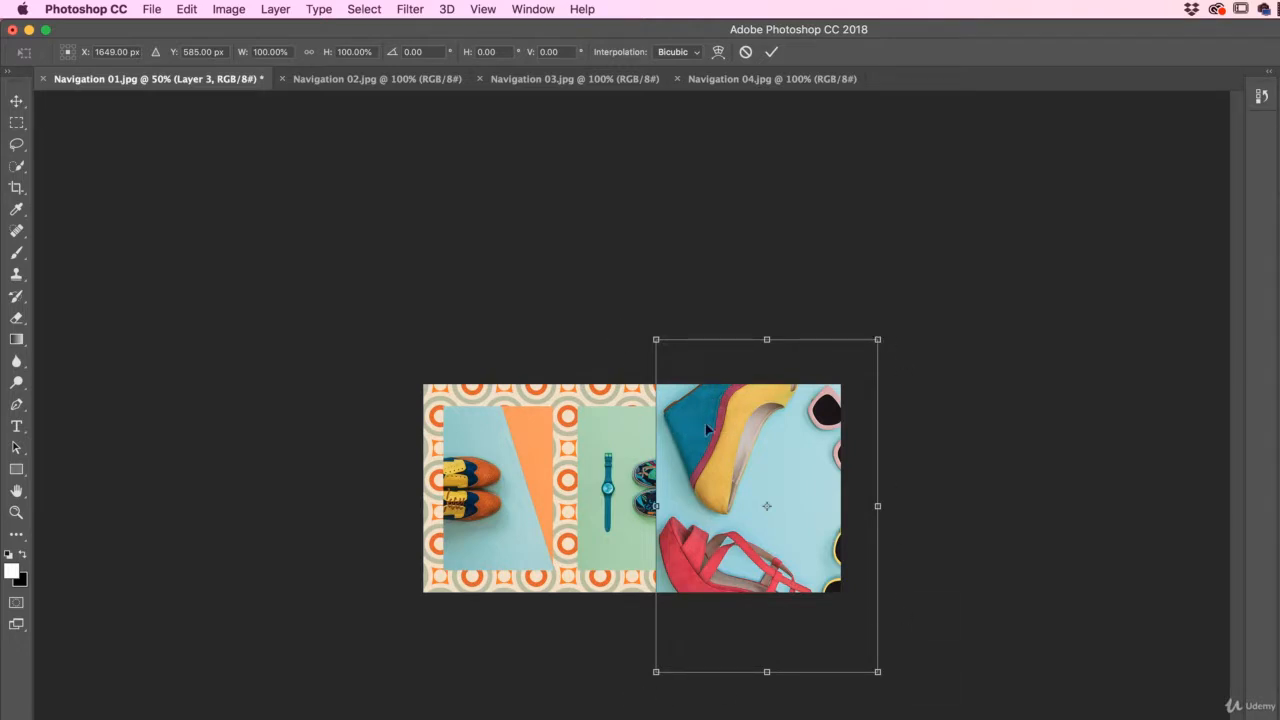
- Move the oversized Layer 3 image to about X 1896 px, Y 906 px, aligning its top edge with the two smaller images
mouse_move(758, 453)
mouse_down()
mouse_move(697, 399)
mouse_move(667, 460)
mouse_move(770, 446)
mouse_up()
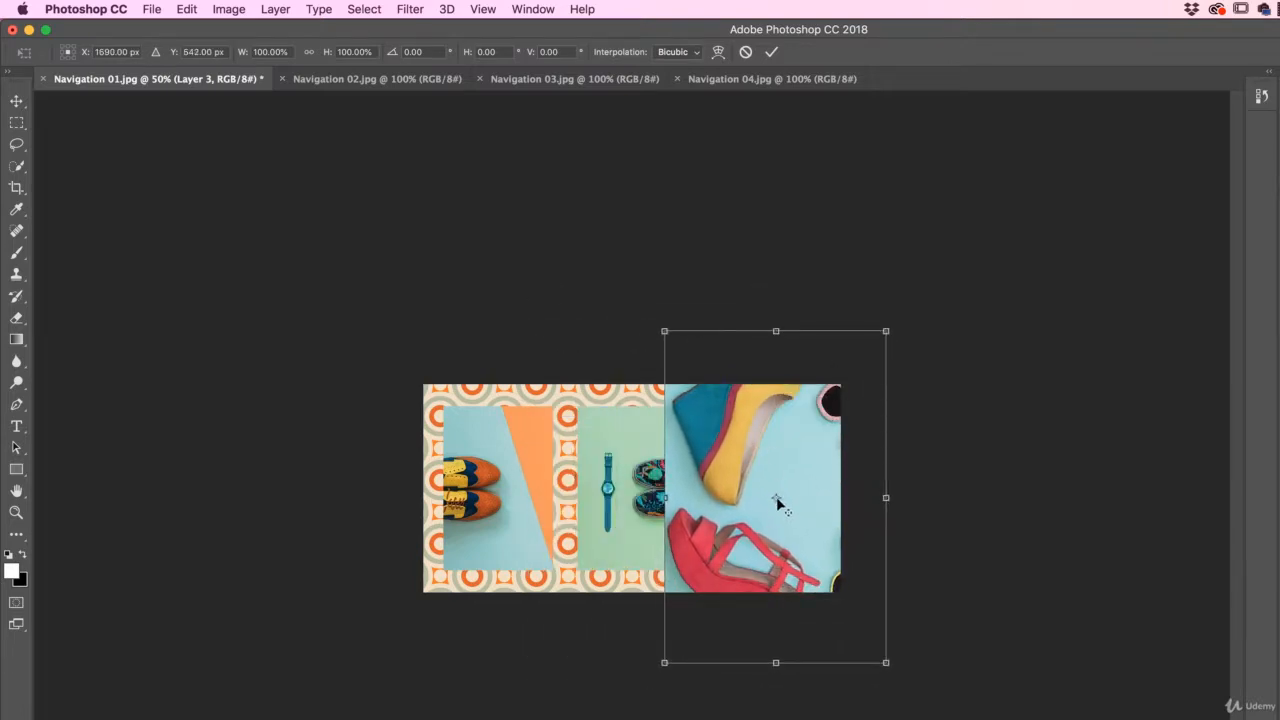
mouse_move(776, 498)
mouse_down()
mouse_move(753, 497)
mouse_move(777, 497)
mouse_move(774, 484)
mouse_move(780, 503)
mouse_move(769, 489)
mouse_up()
drag(737, 427, 773, 470)
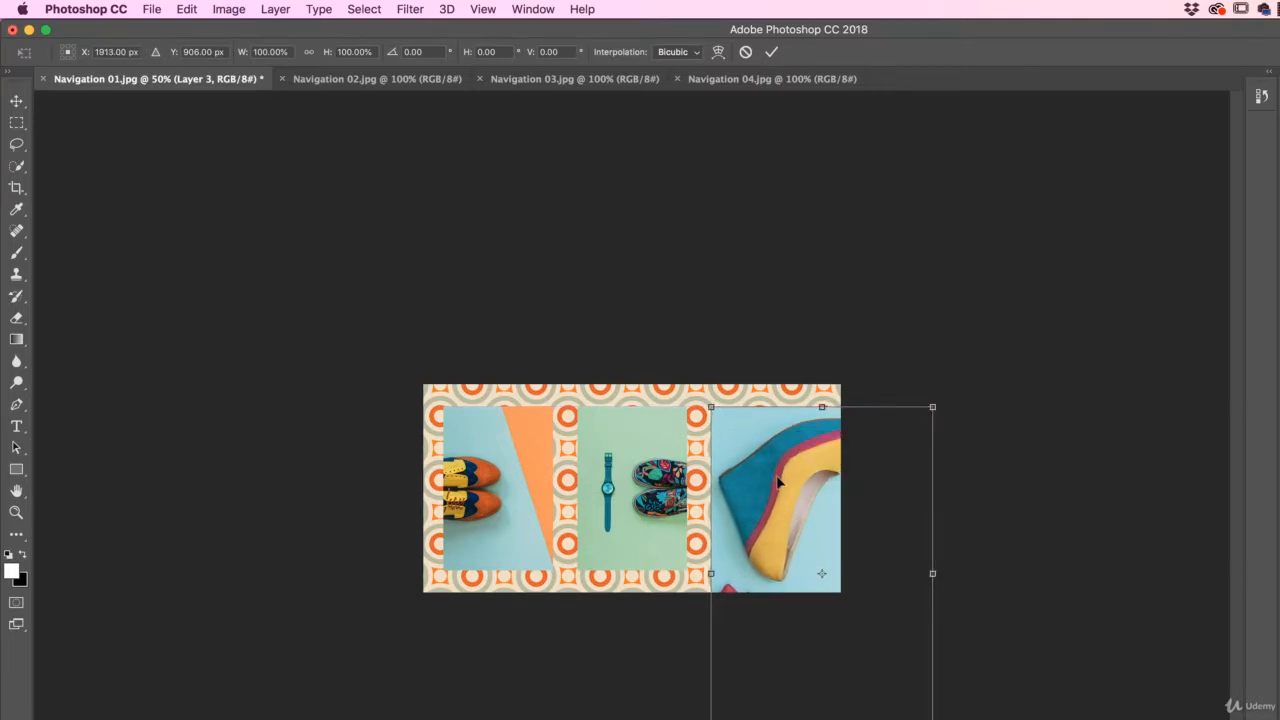
drag(777, 473, 768, 437)
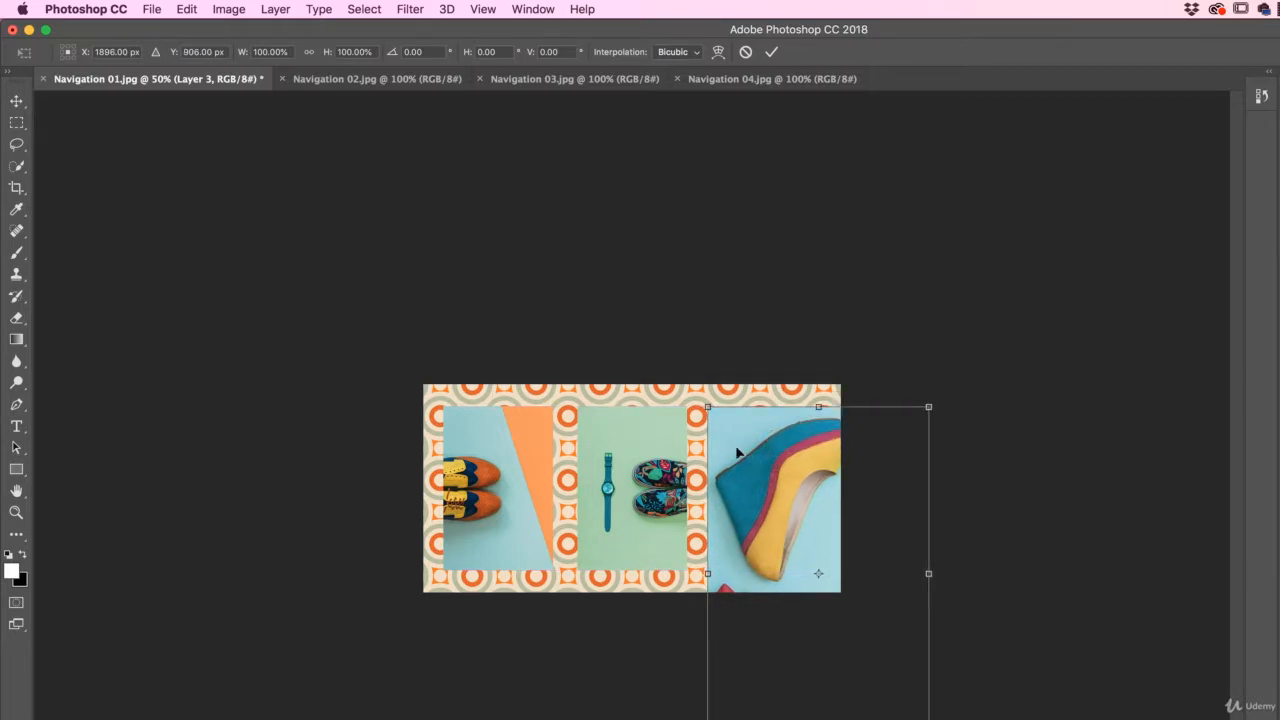
click(476, 9)
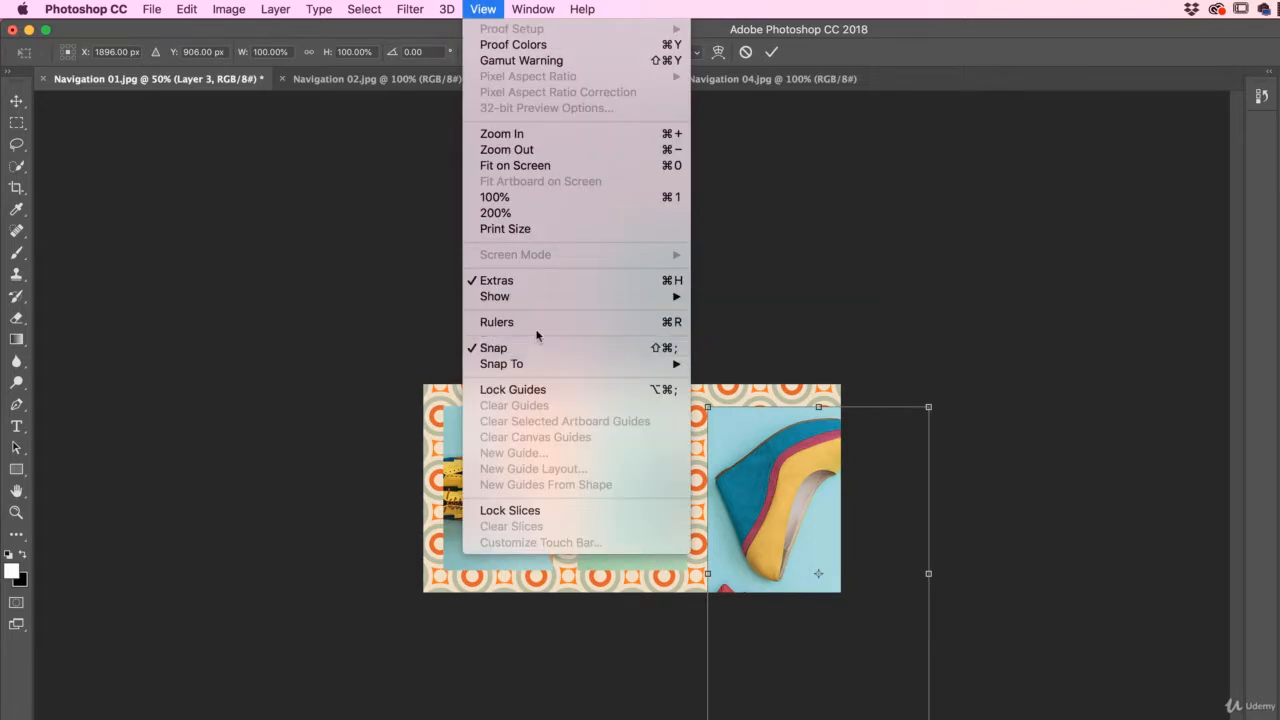
mouse_move(546, 306)
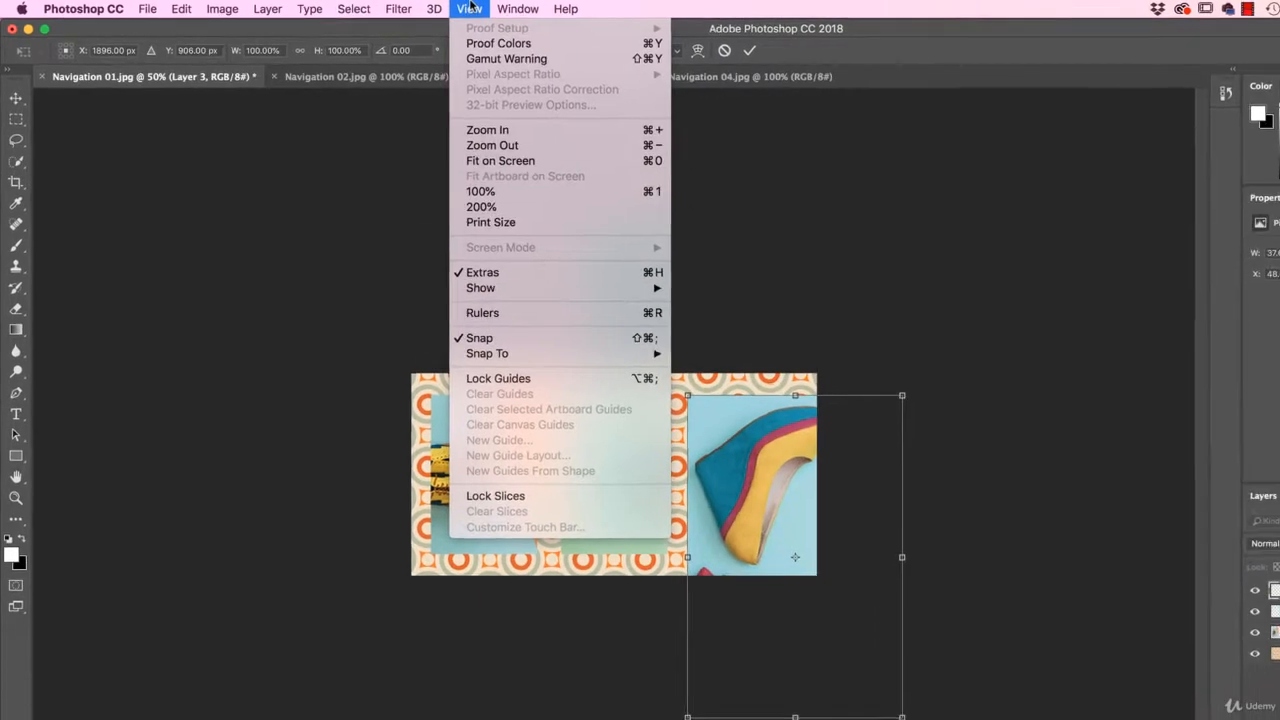
click(470, 8)
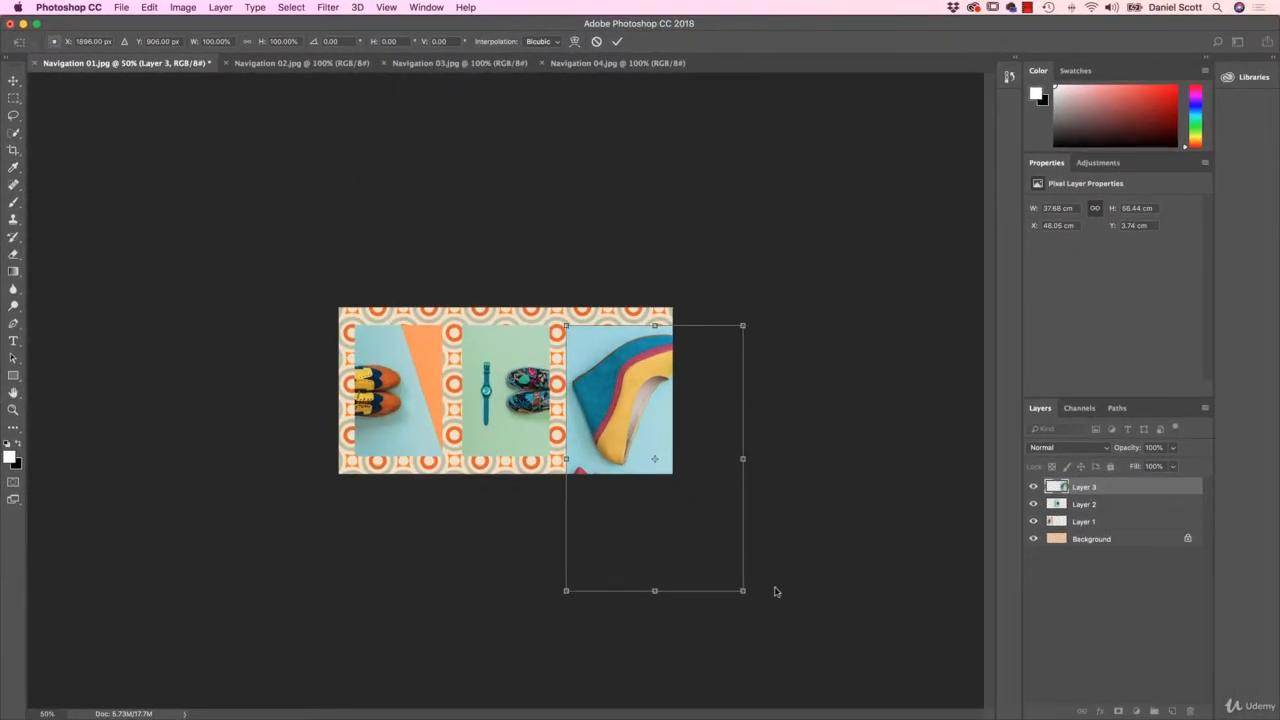
- Try scaling the oversized Layer 3 image down to about 57.7%, and cancel the transform
drag(742, 590, 667, 478)
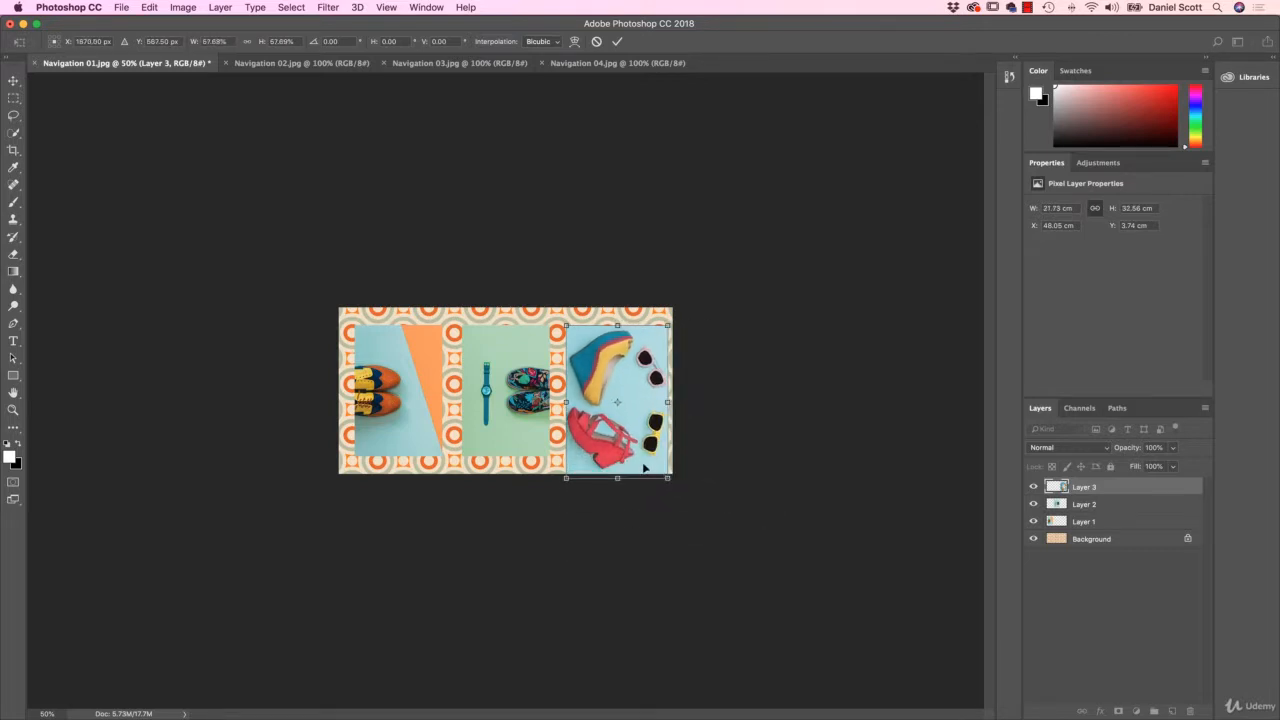
key(Escape)
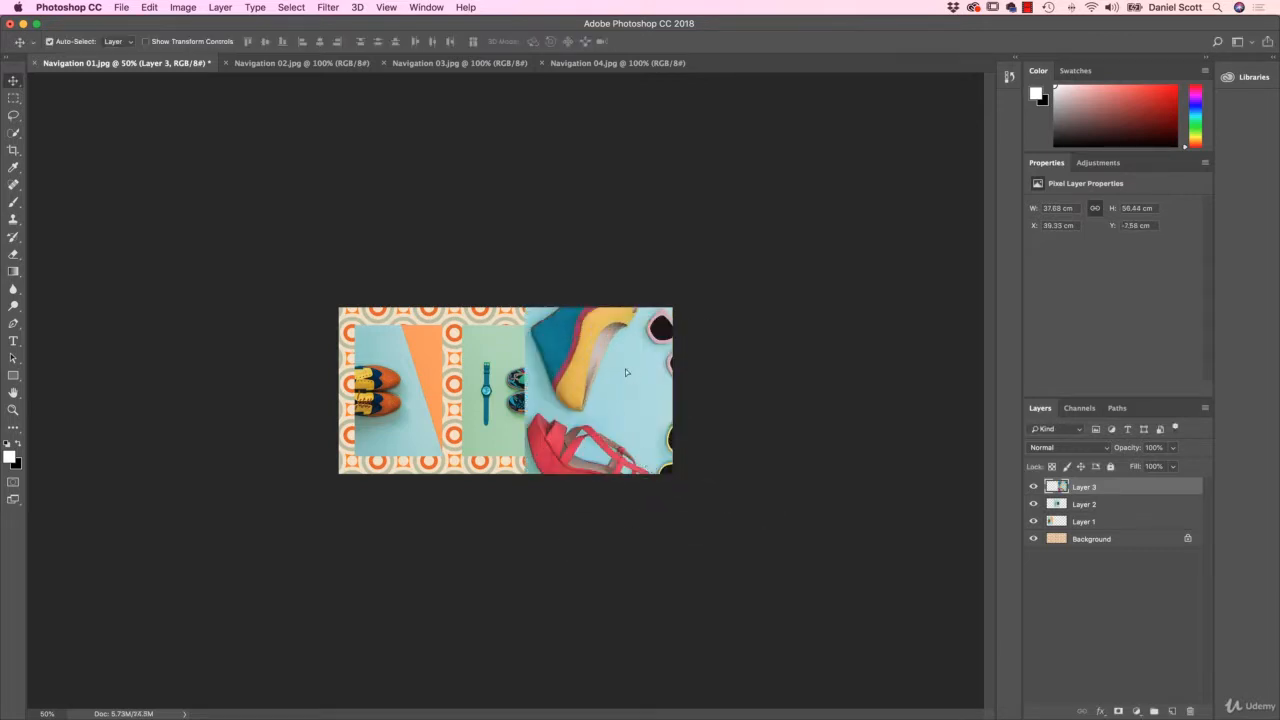
- Move Layer 3 so its top edge lines up with the two smaller images, scale it to about 49.5%, and apply the transform
drag(625, 372, 672, 400)
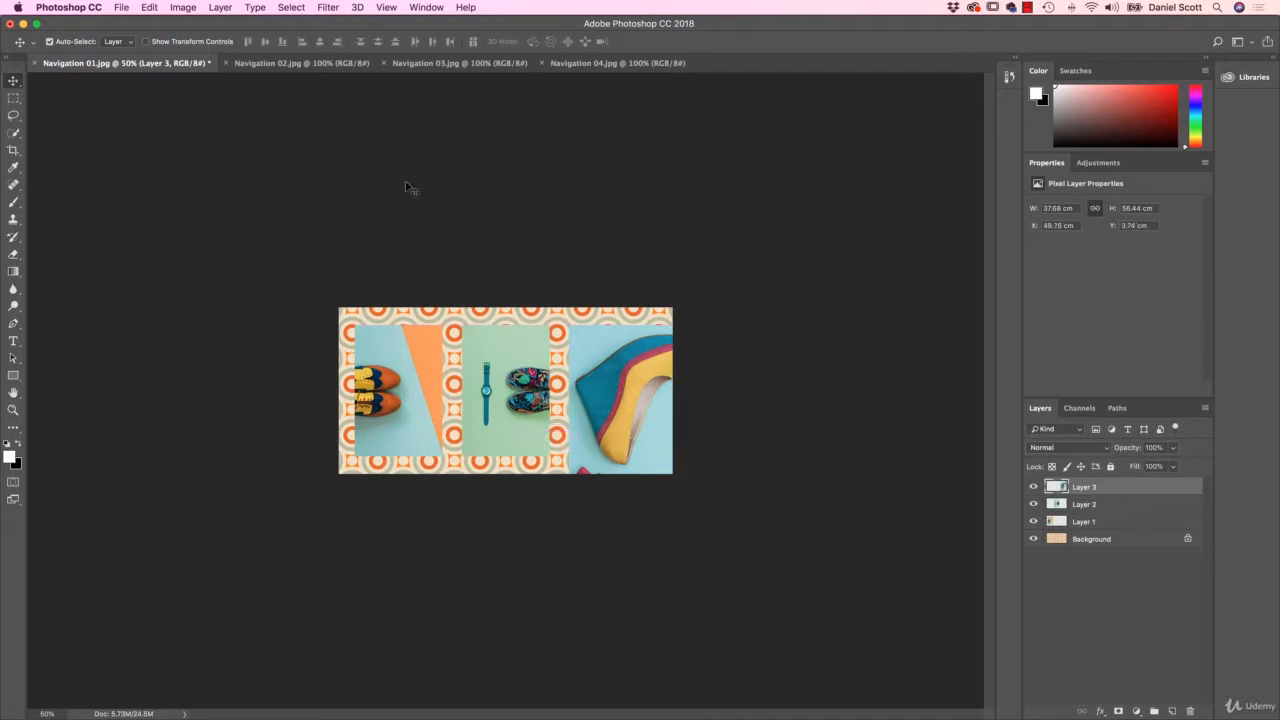
click(150, 8)
mouse_move(227, 312)
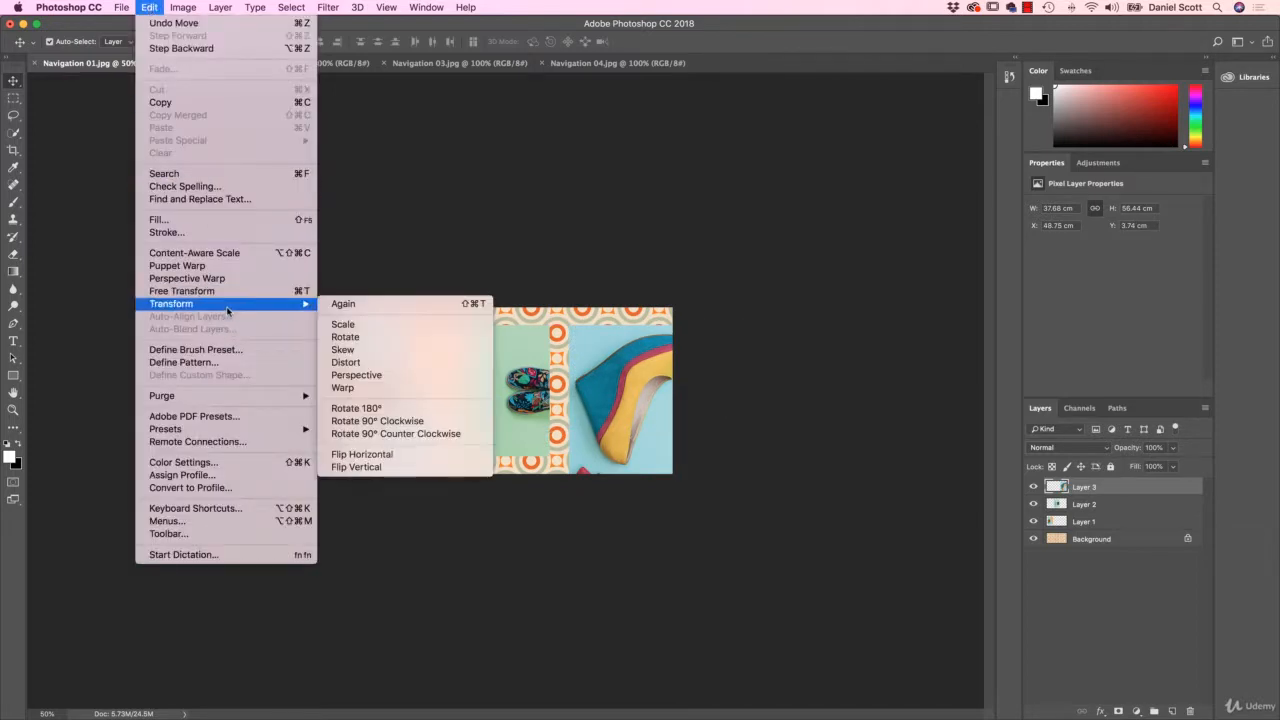
click(343, 324)
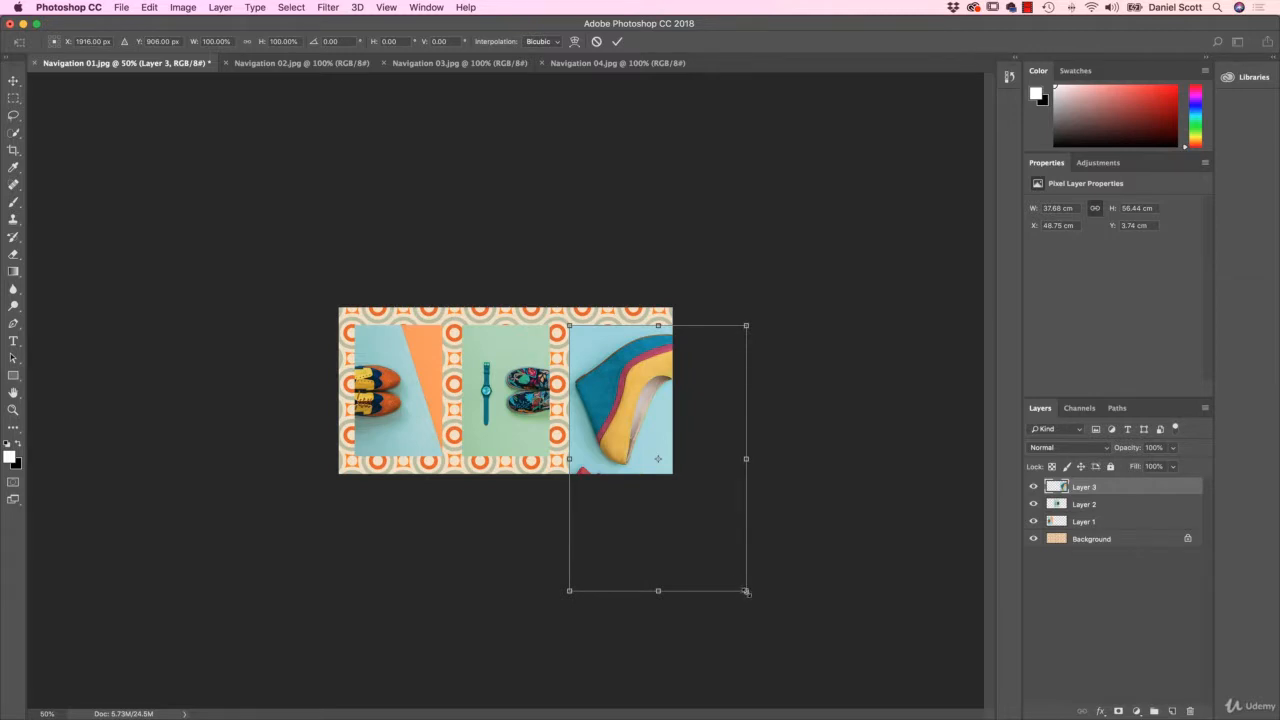
drag(746, 591, 642, 457)
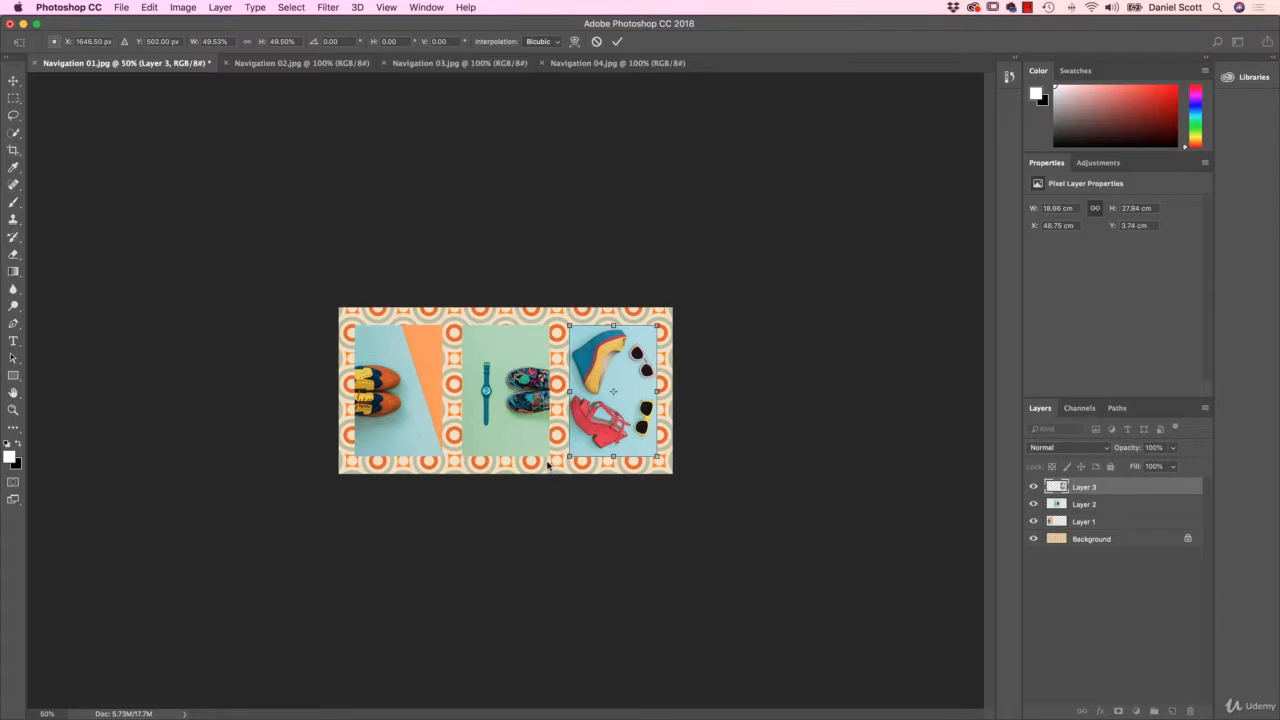
click(231, 7)
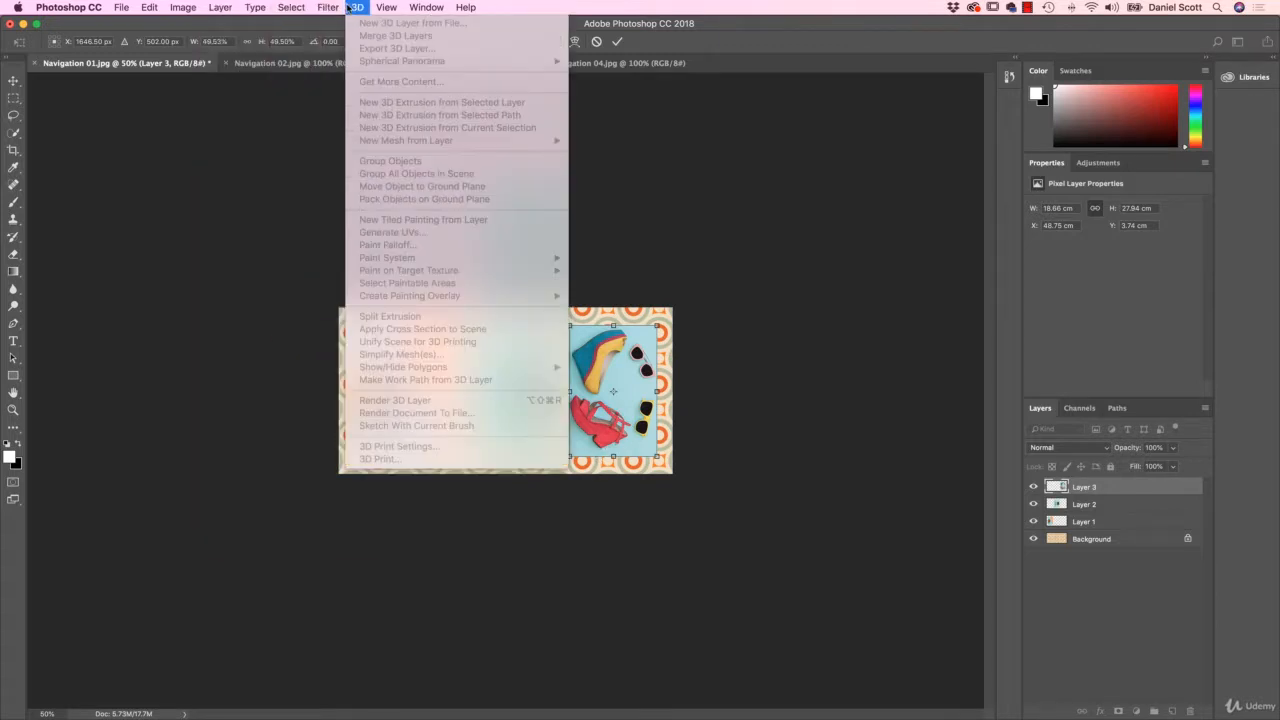
click(366, 7)
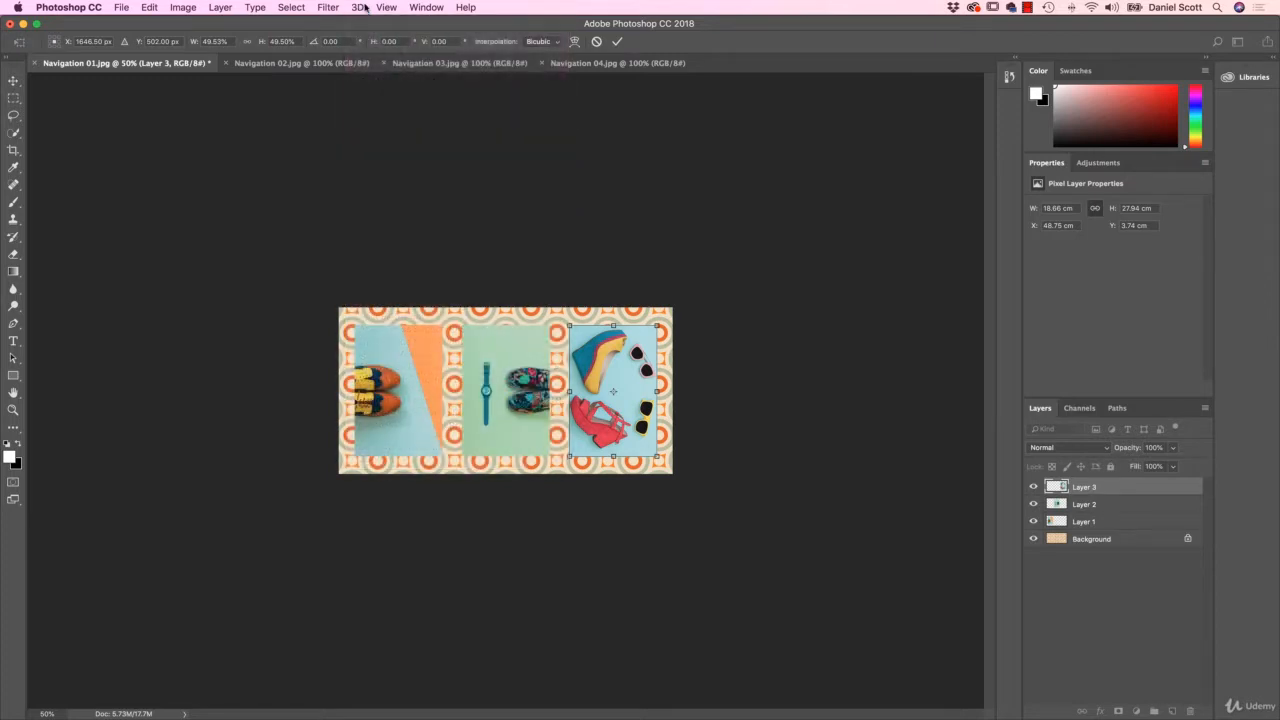
key(Return)
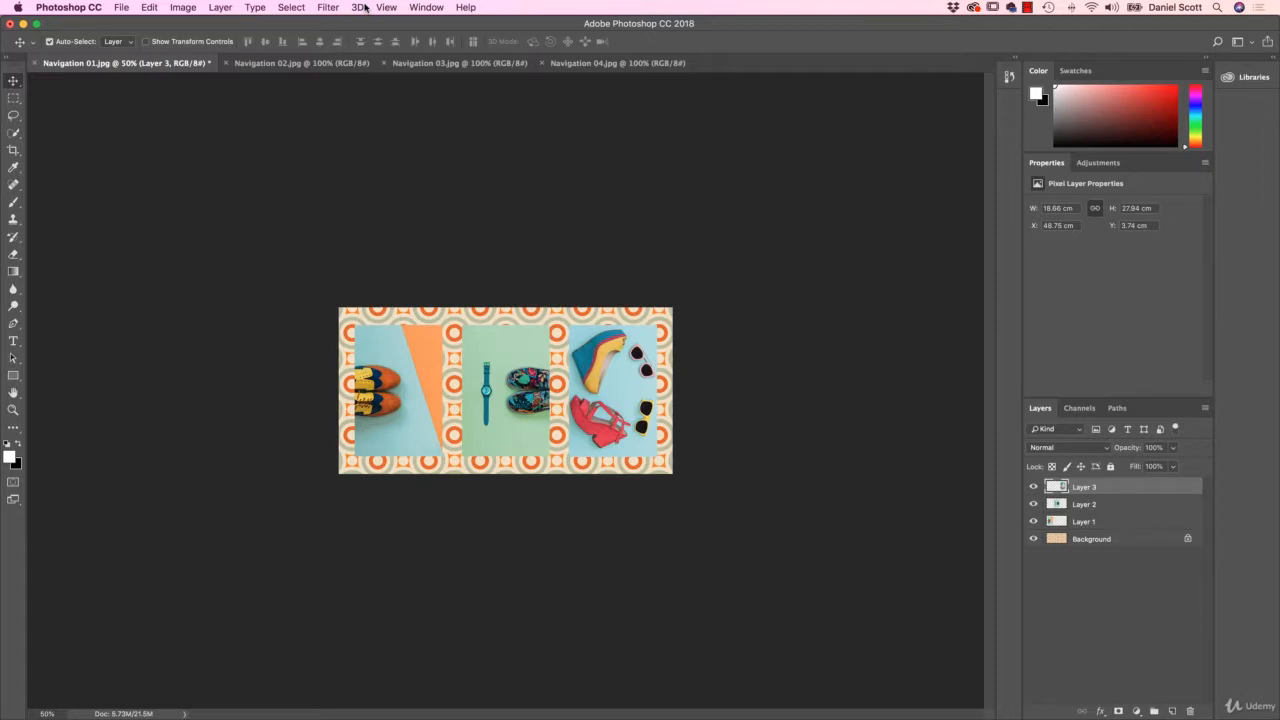
- Examine the composition up close at 400%, from the watch and patterned shoes across to the wedge shoe and red sandal
key(super+1)
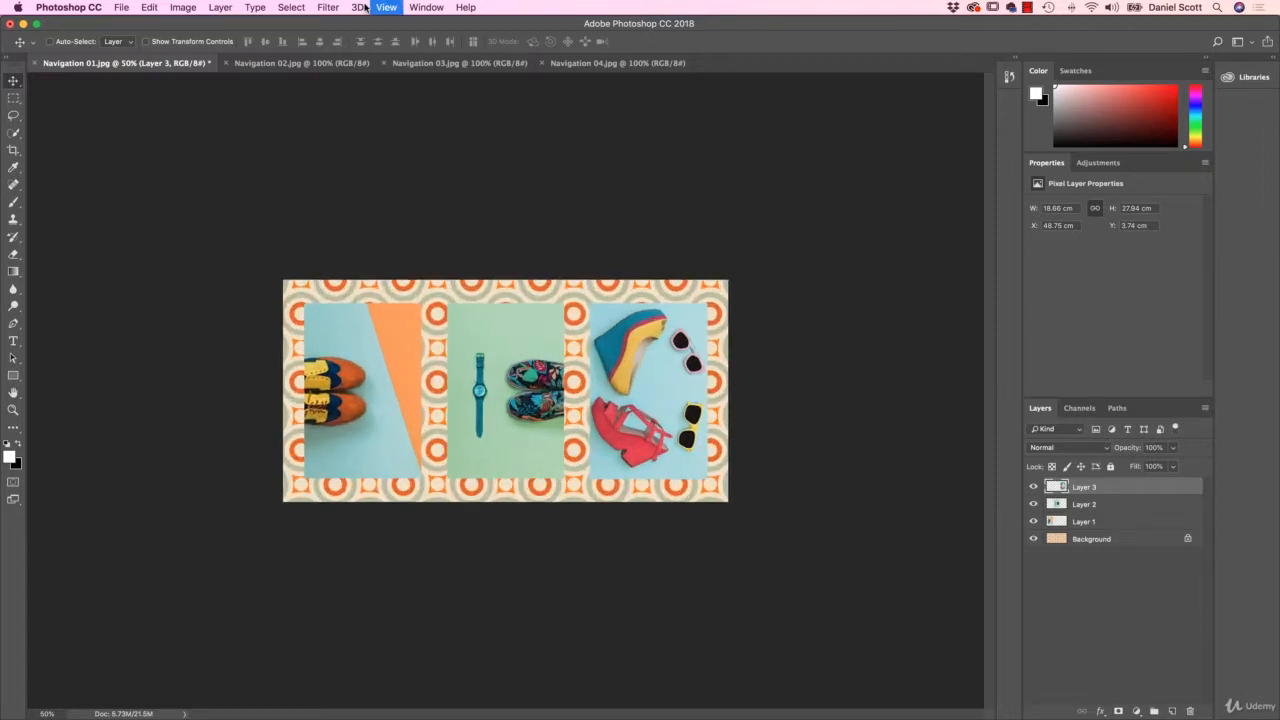
key(super+equal)
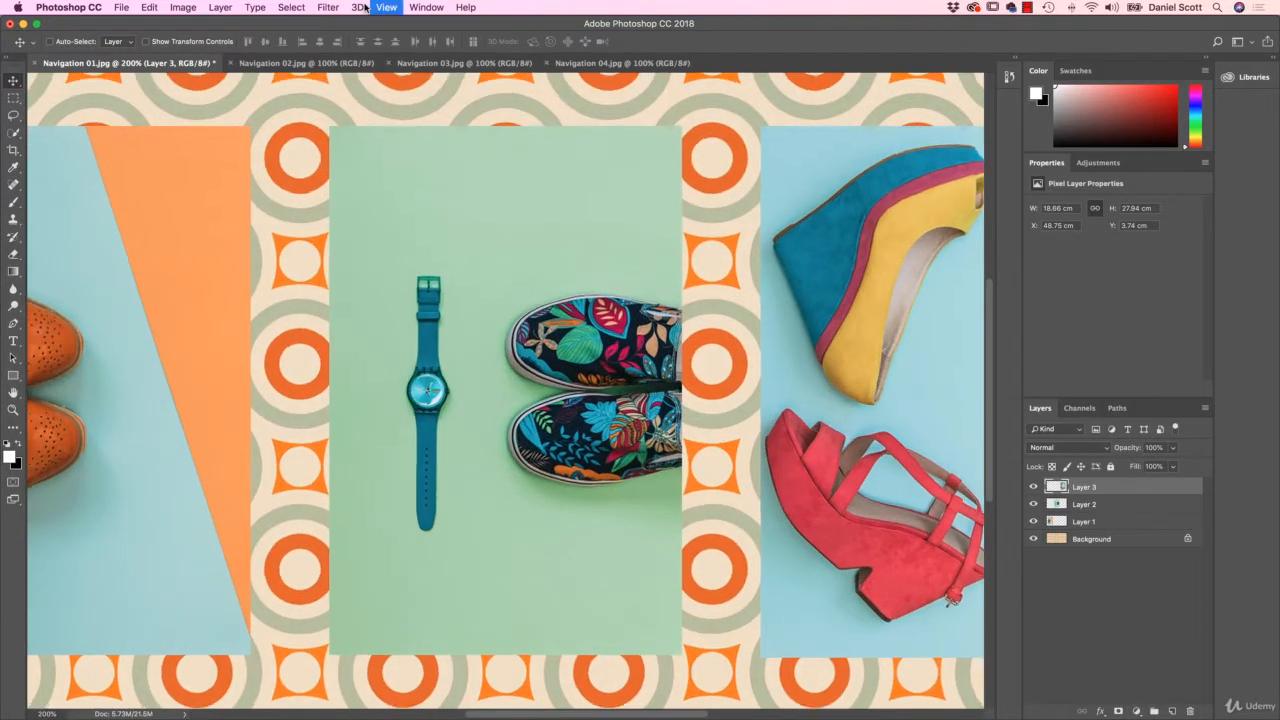
key(super+equal)
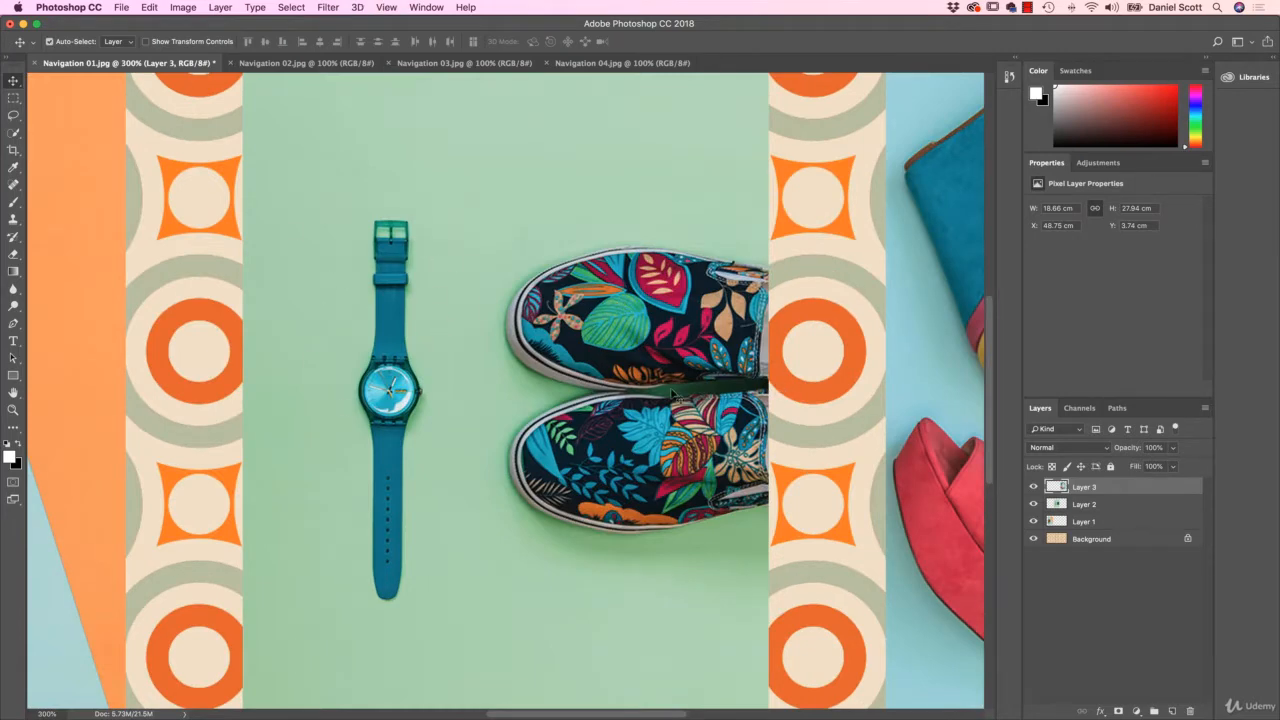
key(super+equal)
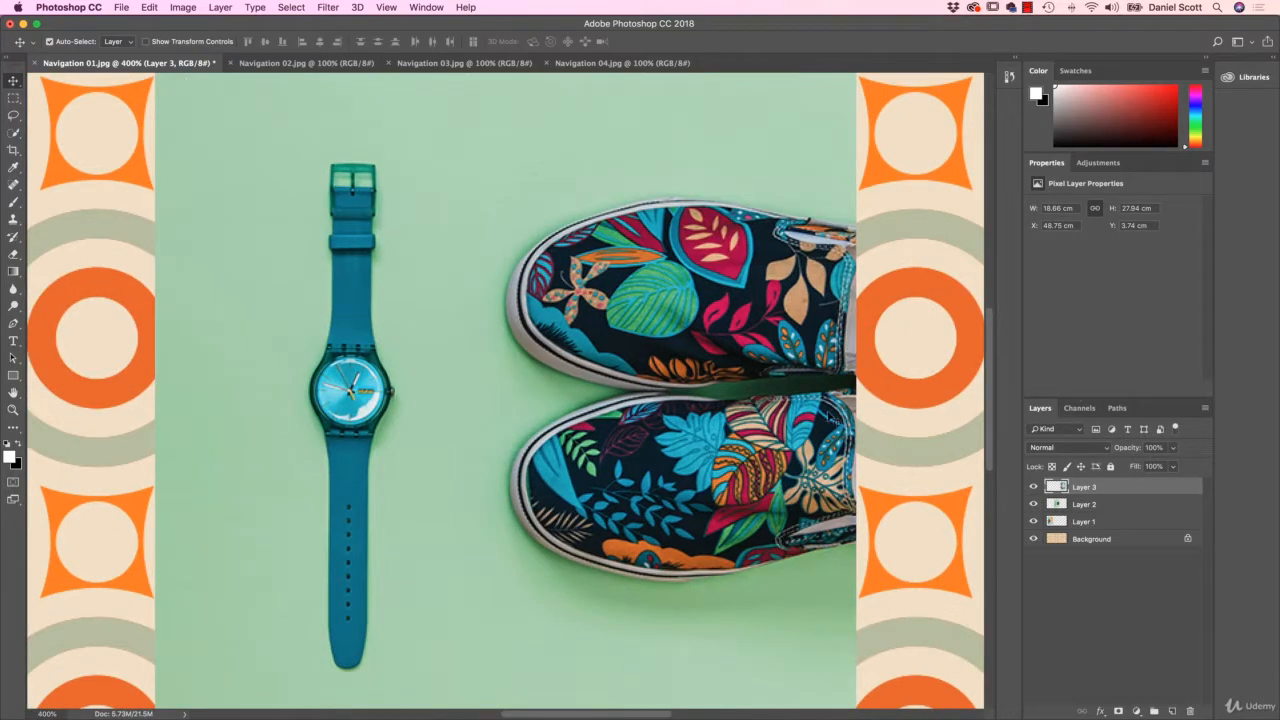
drag(658, 714, 763, 716)
drag(988, 434, 988, 400)
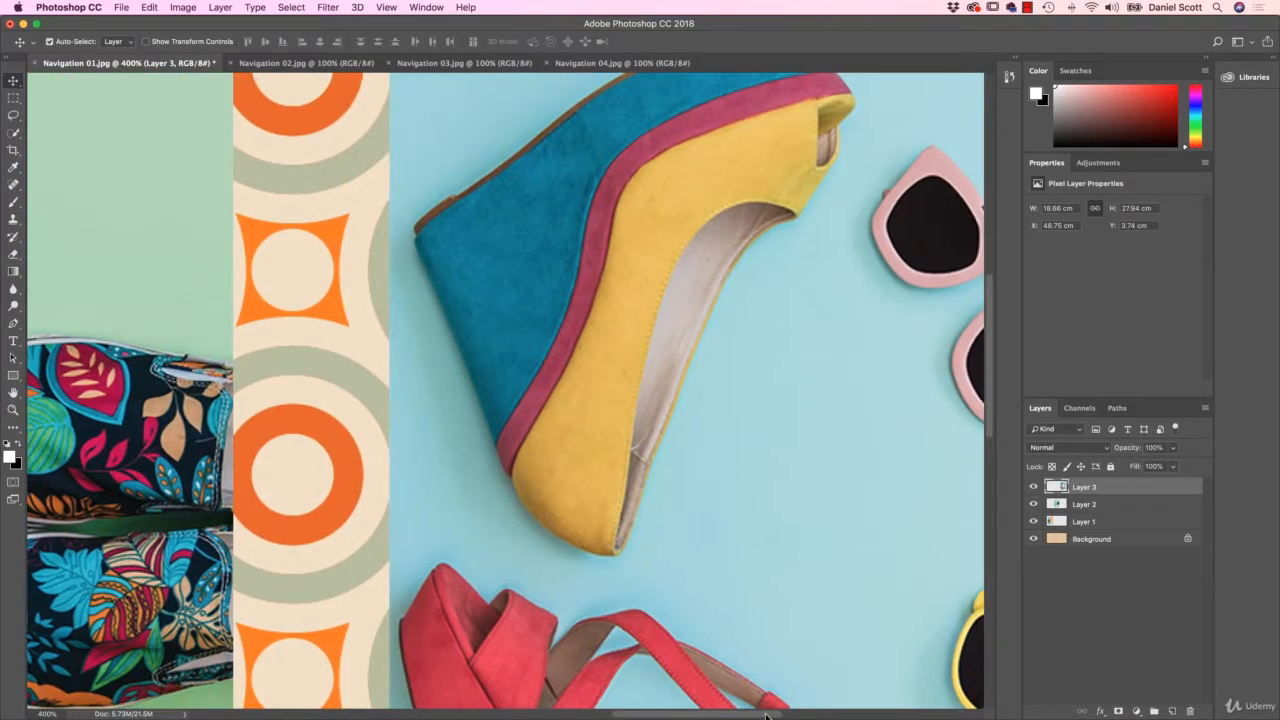
drag(770, 710, 757, 716)
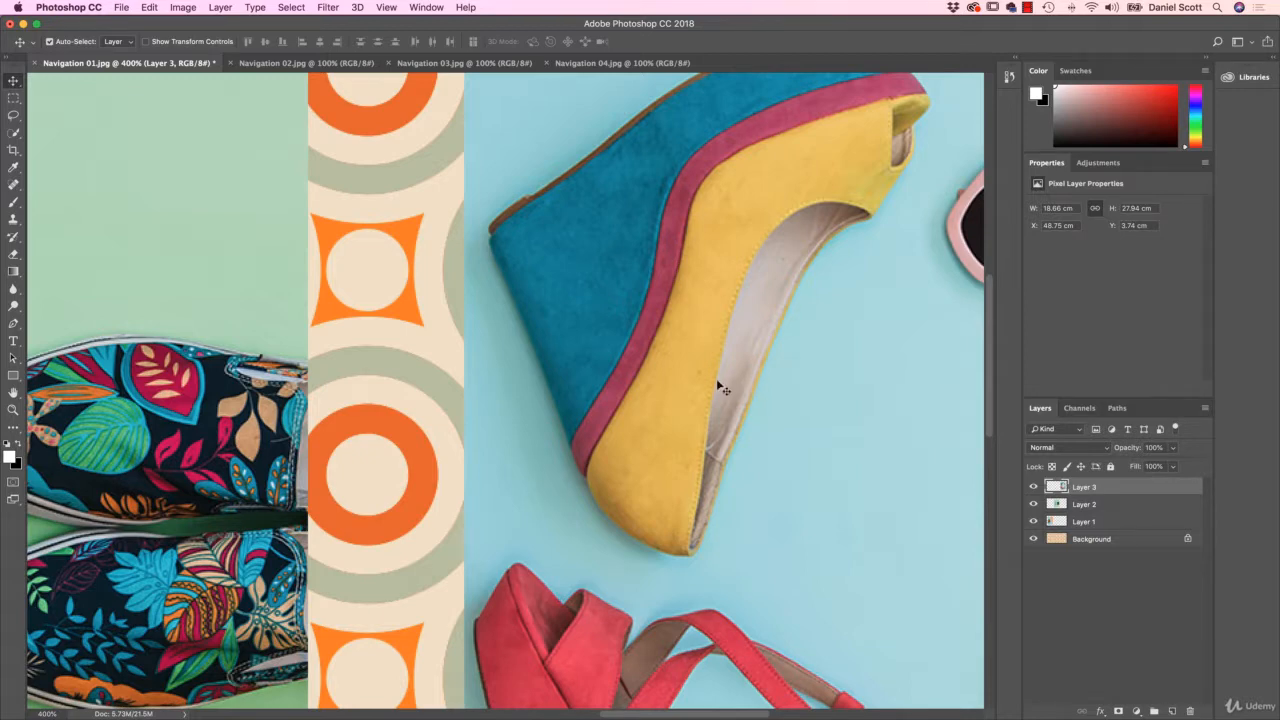
key(space)
drag(777, 331, 577, 303)
drag(688, 310, 652, 164)
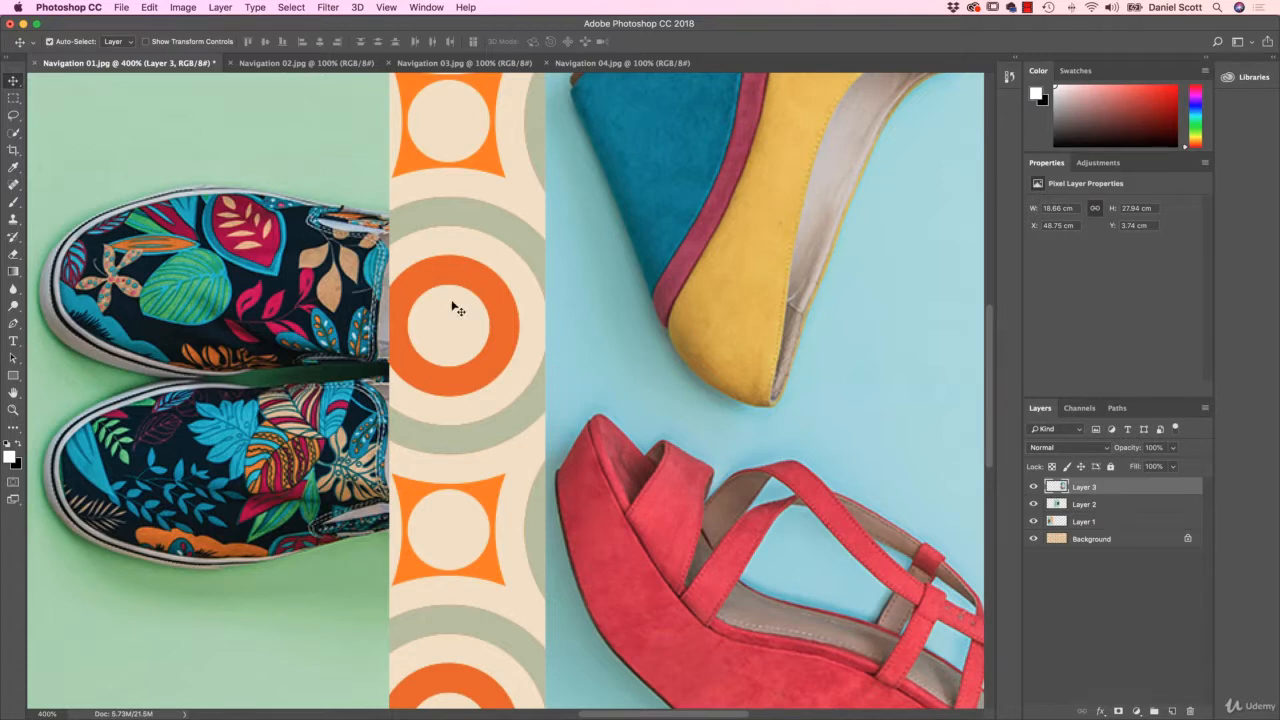
- Copy the orange shoes image from Navigation 02.jpg onto Navigation 01.jpg, between the patterned shoes and the red sandal
click(318, 63)
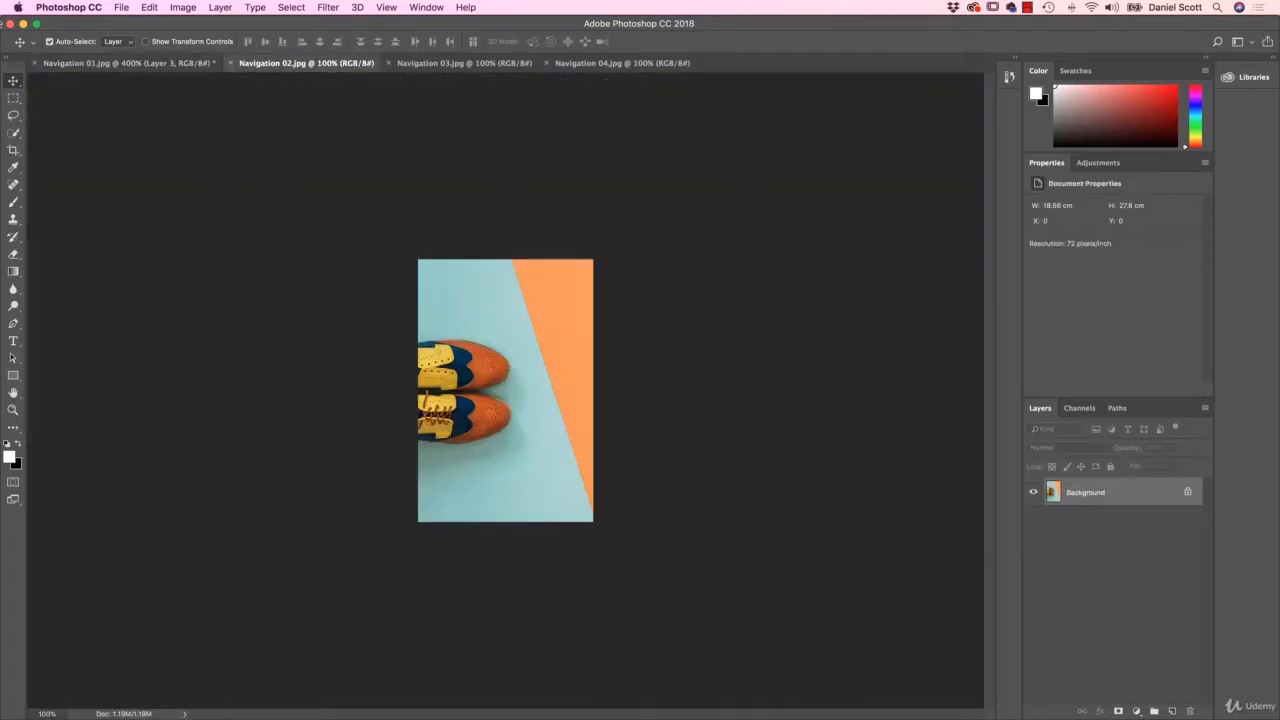
drag(122, 63, 568, 442)
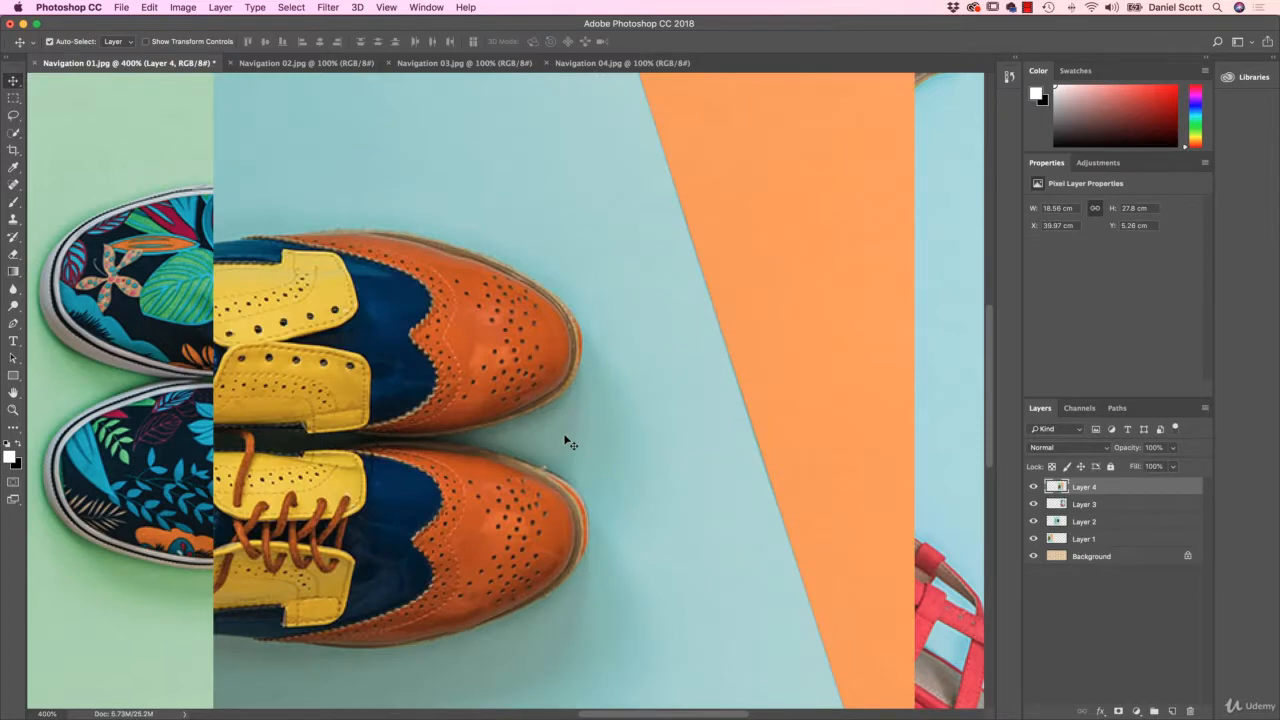
- Start a Scale transform on Layer 4, zoom out to 100% until its whole transform box is in view, and commit it without scaling
click(150, 7)
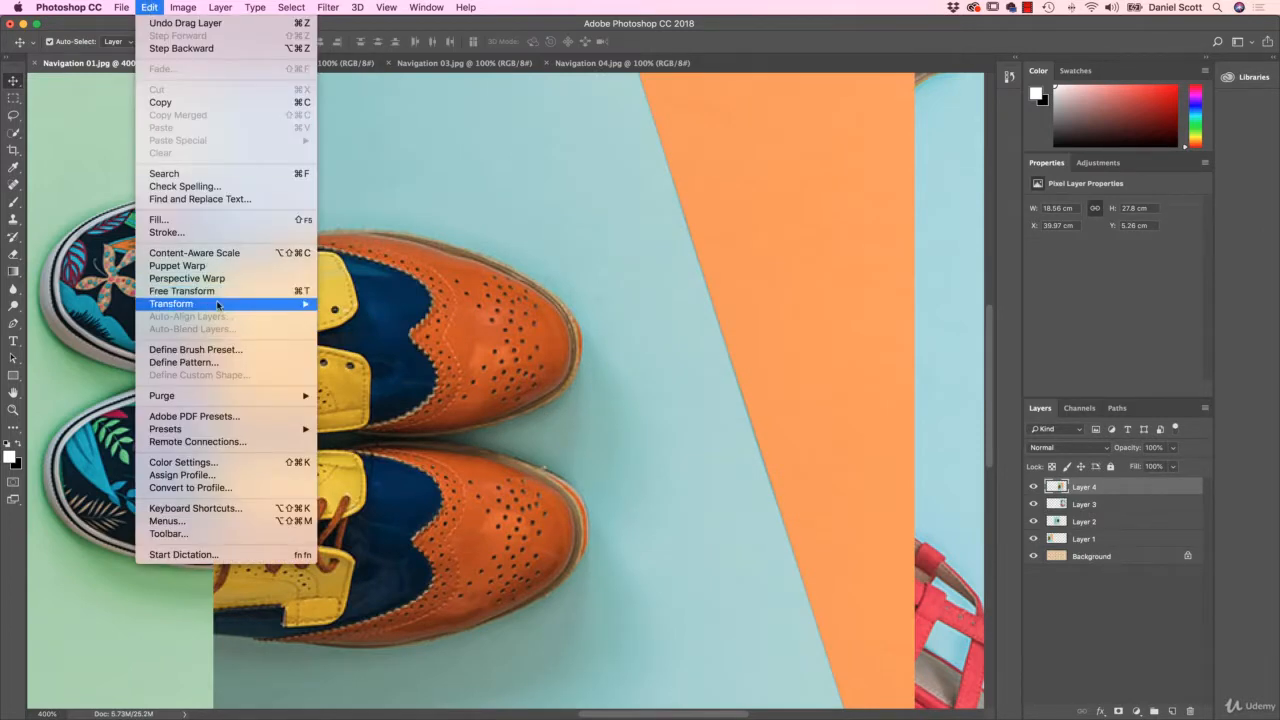
mouse_move(217, 304)
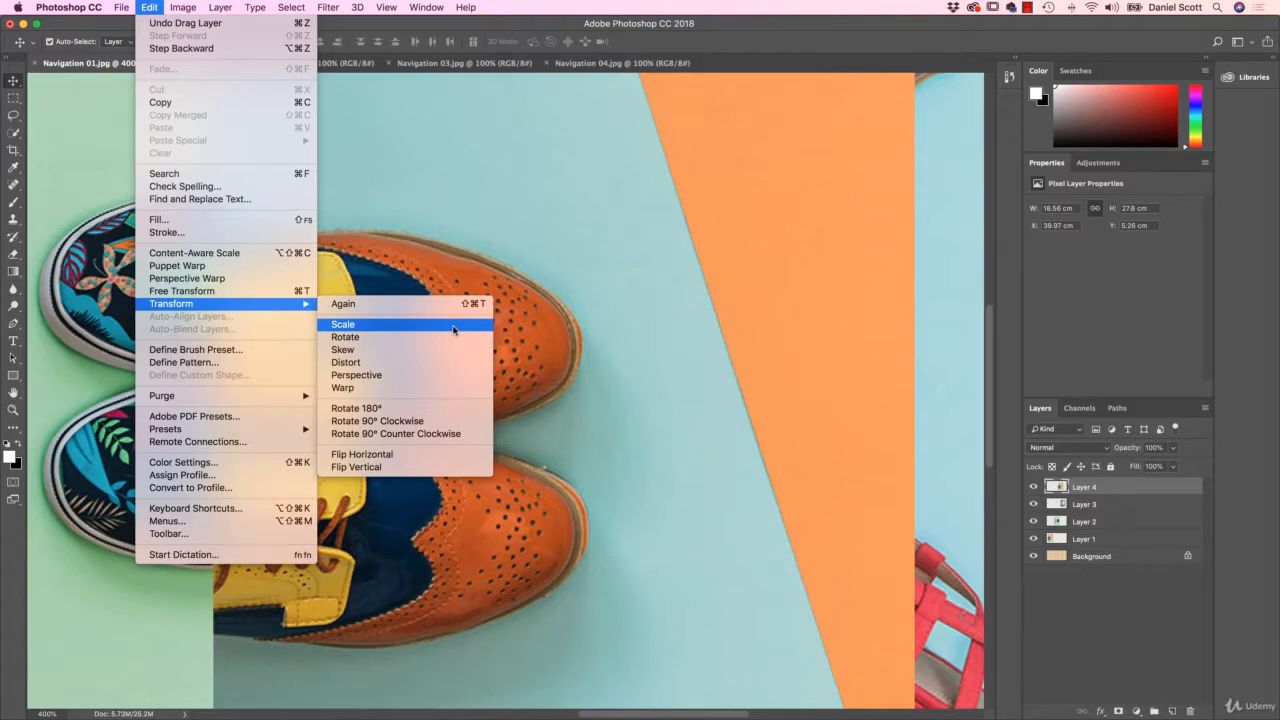
click(452, 325)
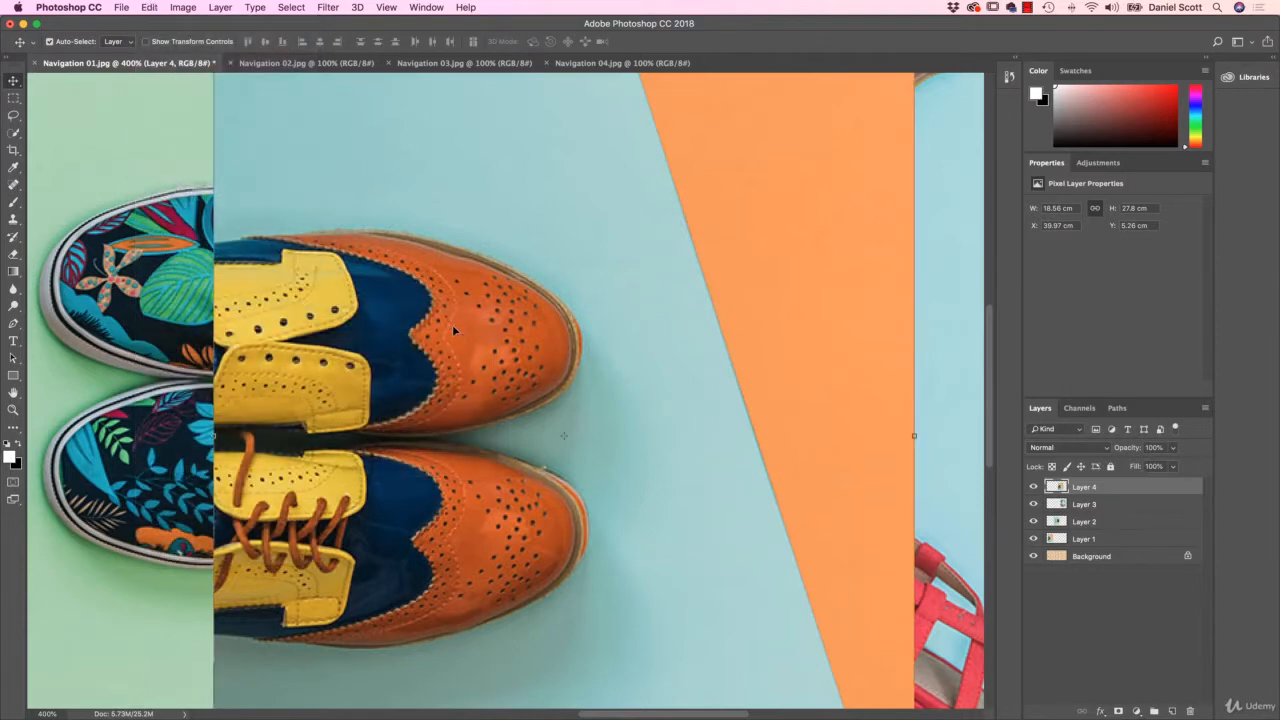
key(ctrl+minus)
key(ctrl+minus)
key(ctrl+minus)
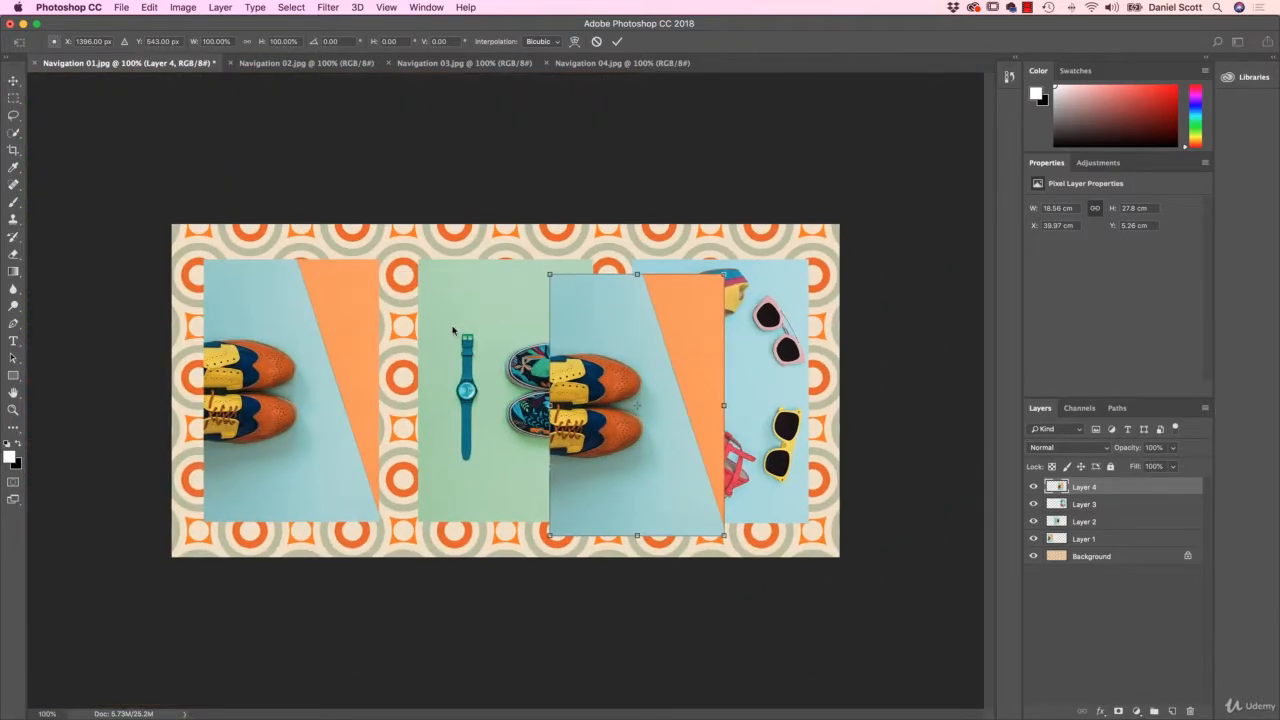
key(Return)
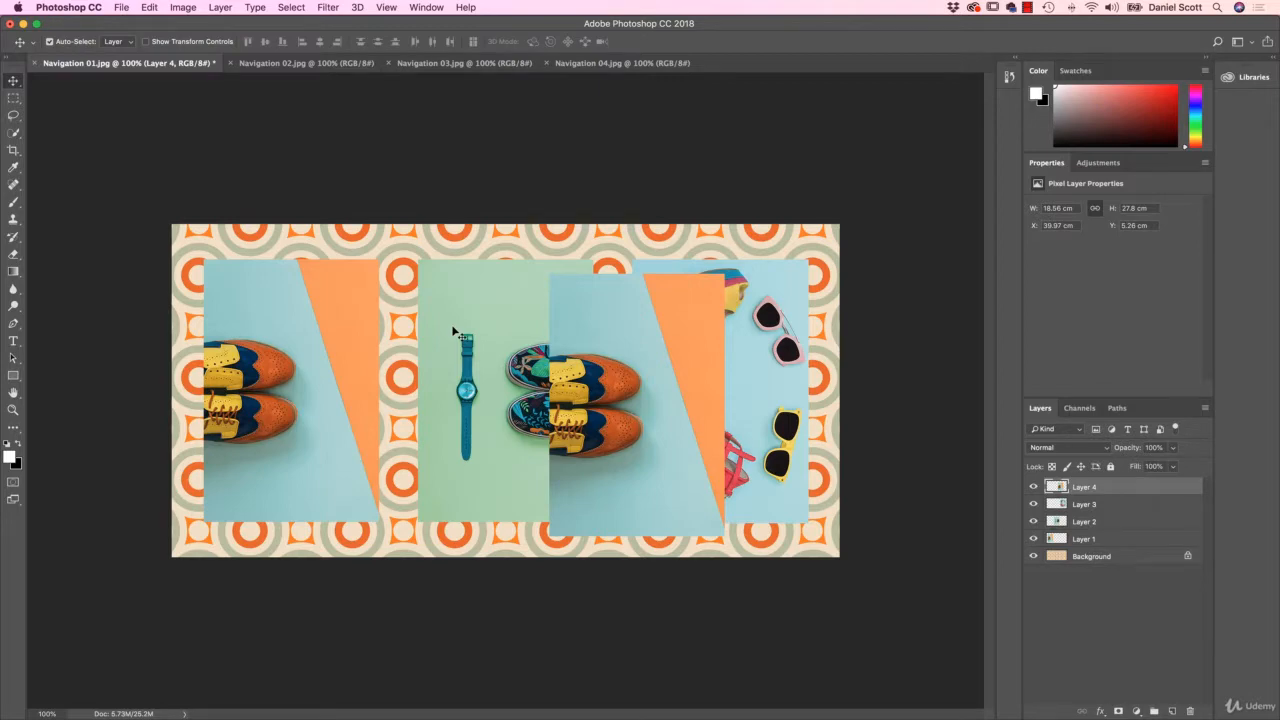
- Zoom in to 300% and pan slightly to inspect where the orange shoes image overlaps the patterned shoes
key(ctrl+plus)
key(ctrl+plus)
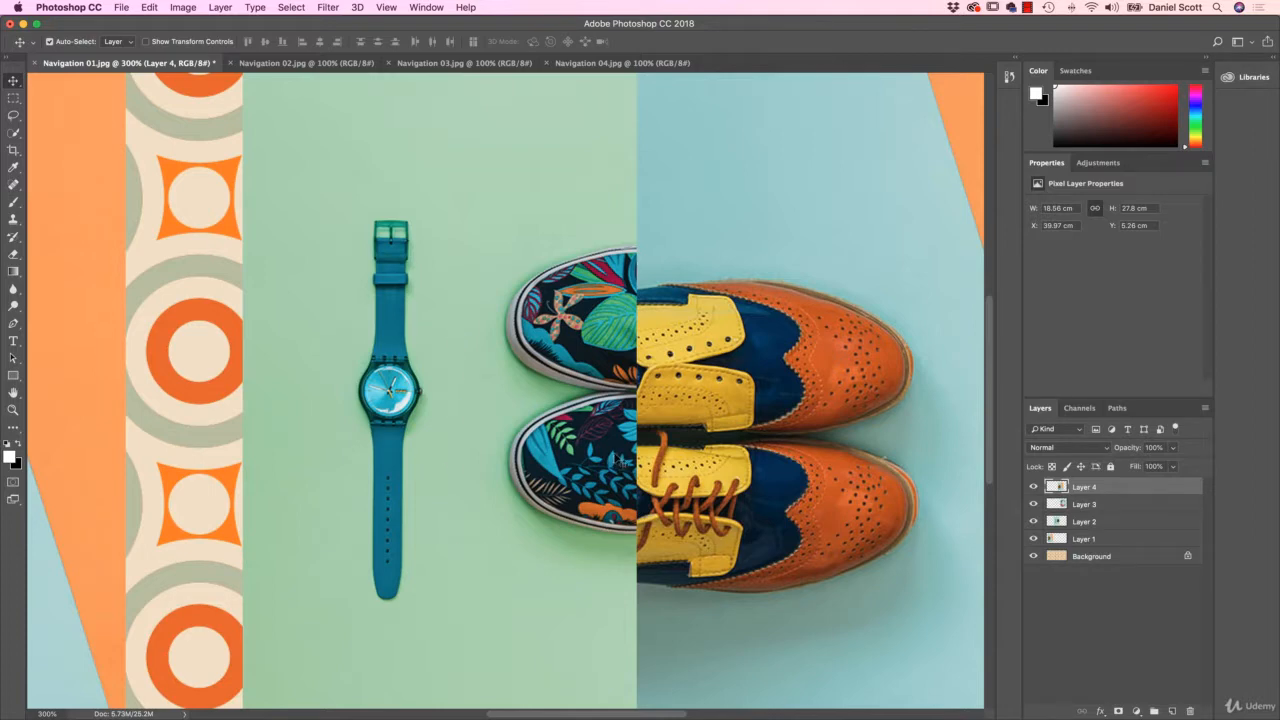
mouse_move(685, 345)
mouse_down()
mouse_move(481, 343)
mouse_move(238, 475)
mouse_move(675, 333)
mouse_up()
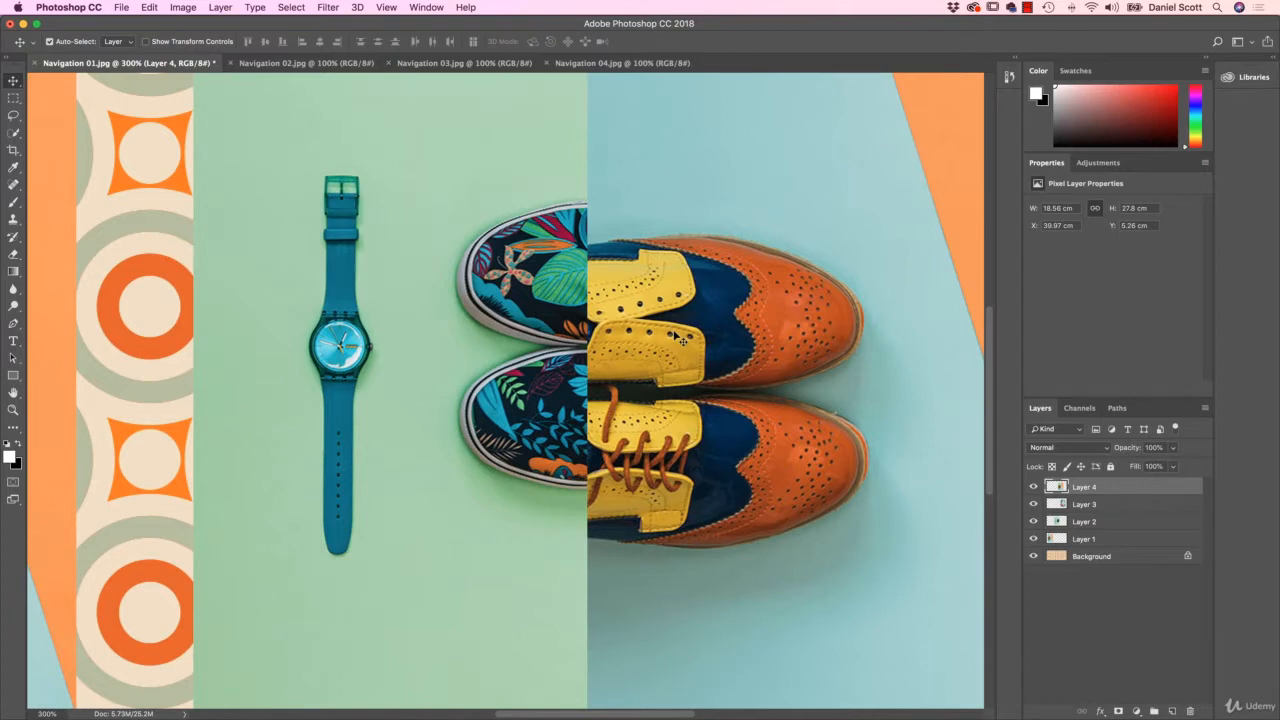